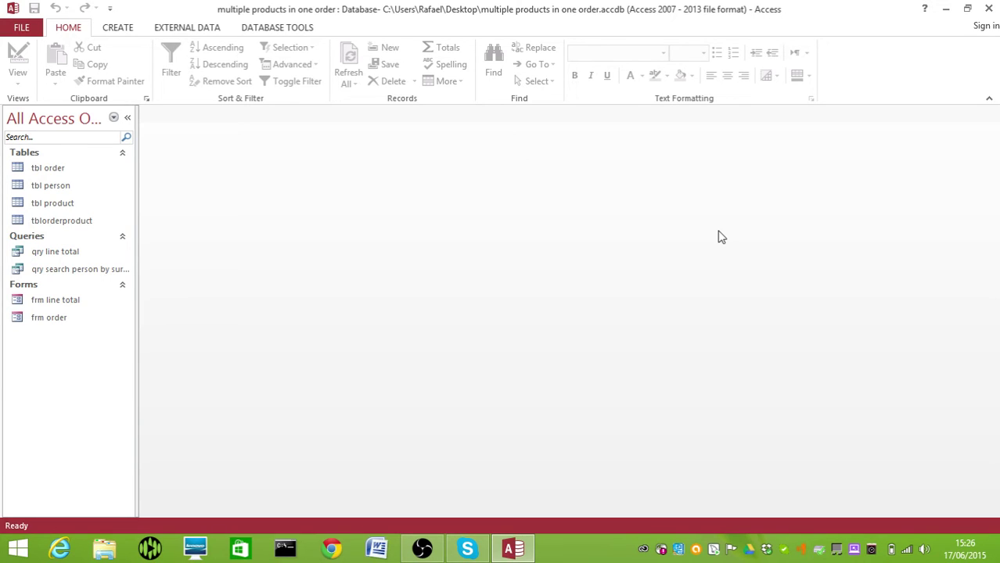
Delete the picture field from the design of tbl person, permanently removing its data, and close the table with the change saved
{"action": "left_click", "coordinate": [45, 186]}
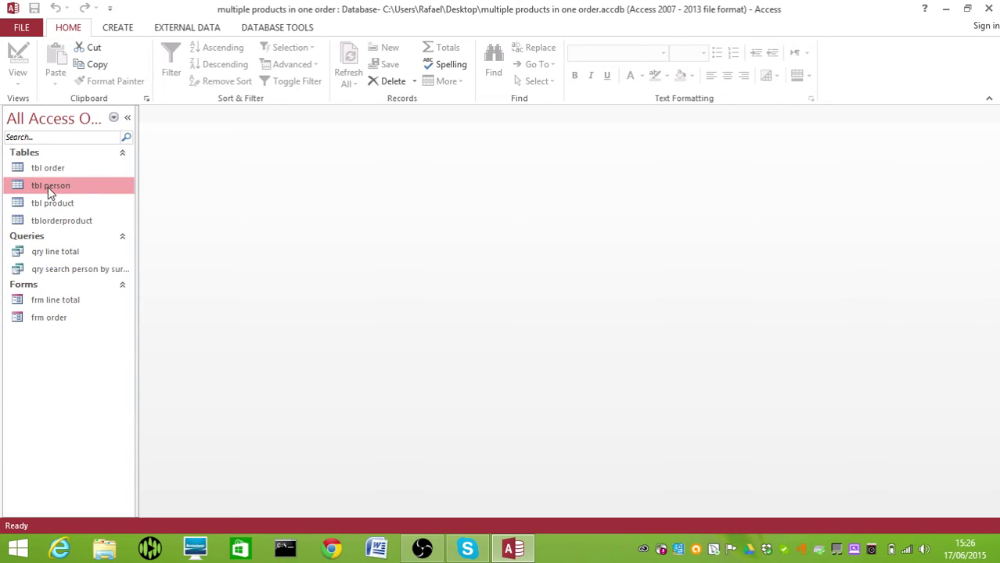
{"action": "right_click", "coordinate": [49, 187]}
{"action": "left_click", "coordinate": [94, 215]}
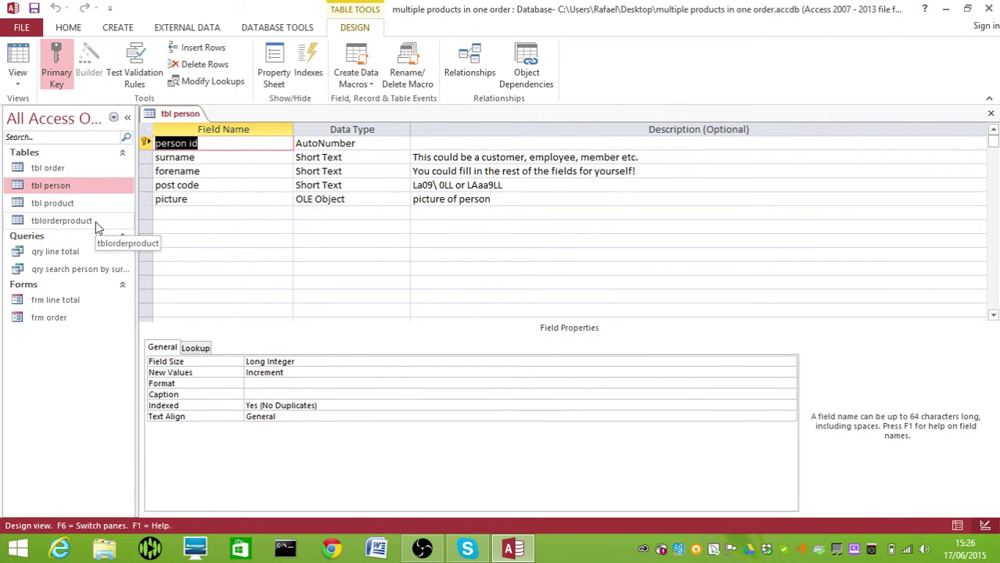
{"action": "left_click", "coordinate": [146, 202]}
{"action": "right_click", "coordinate": [146, 202]}
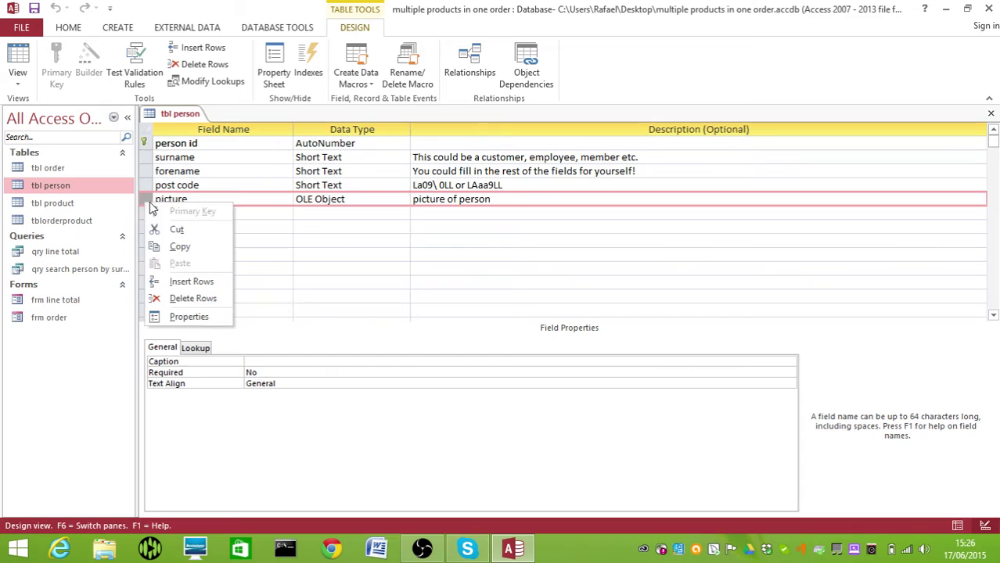
{"action": "left_click", "coordinate": [196, 298]}
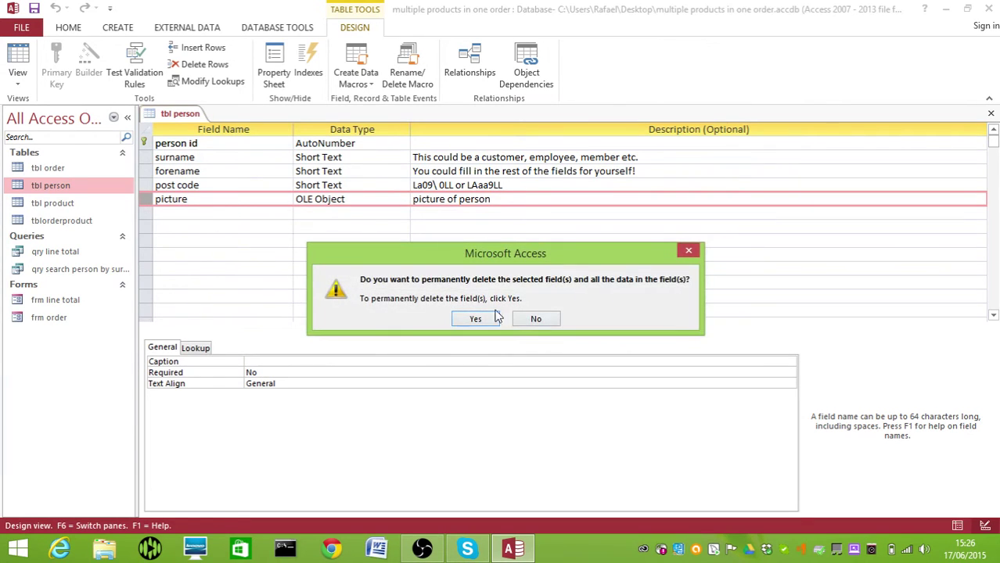
{"action": "left_click", "coordinate": [485, 316]}
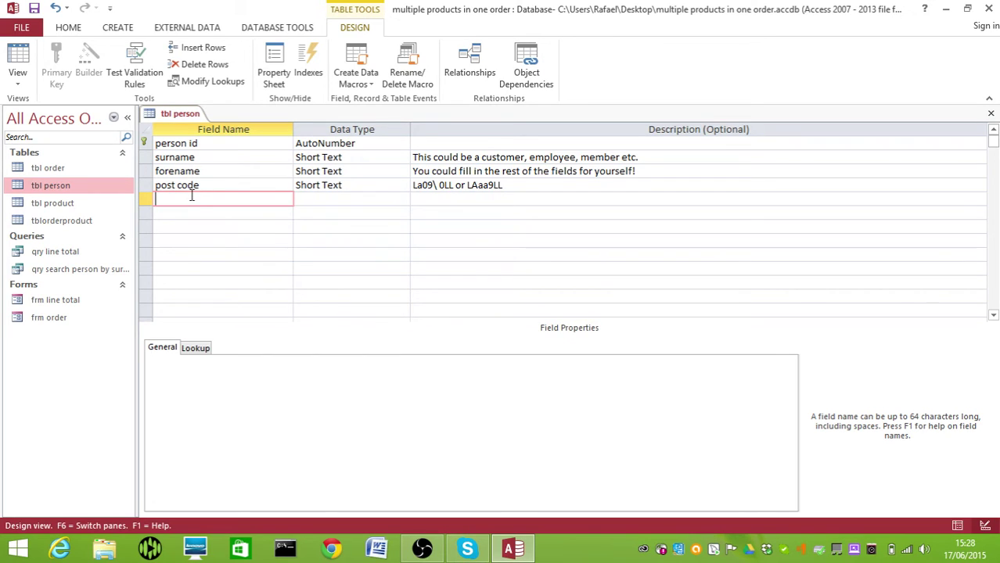
{"action": "left_click", "coordinate": [991, 115]}
{"action": "left_click", "coordinate": [458, 321]}
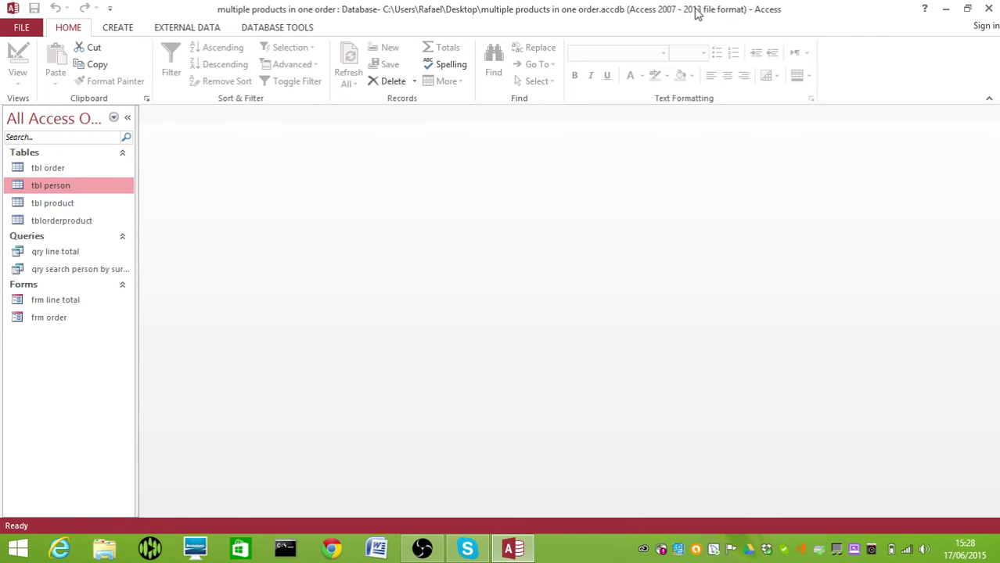
Create a columnar form titled frm person with the Form Wizard, including all fields from tbl person
{"action": "left_click", "coordinate": [108, 29]}
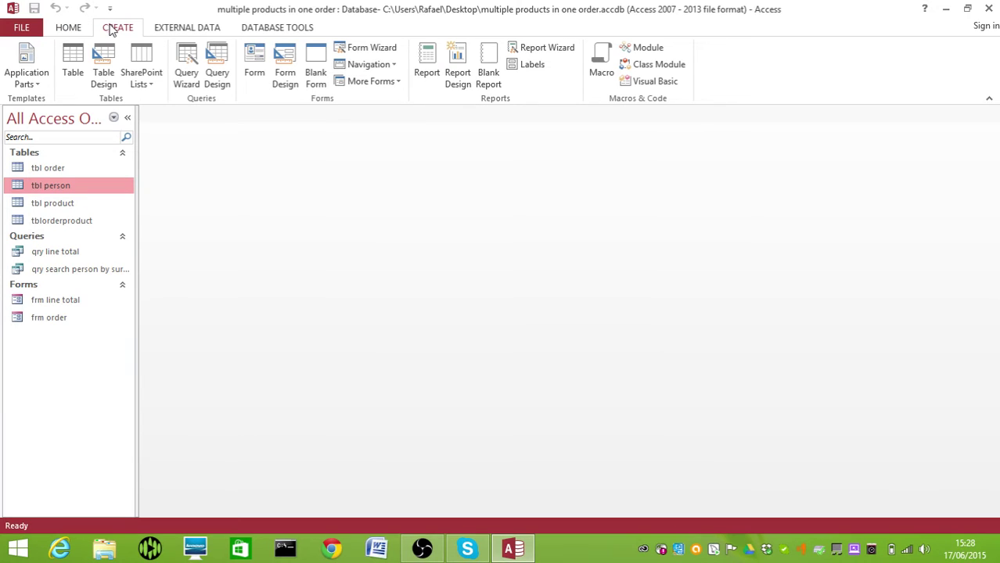
{"action": "left_click", "coordinate": [359, 49]}
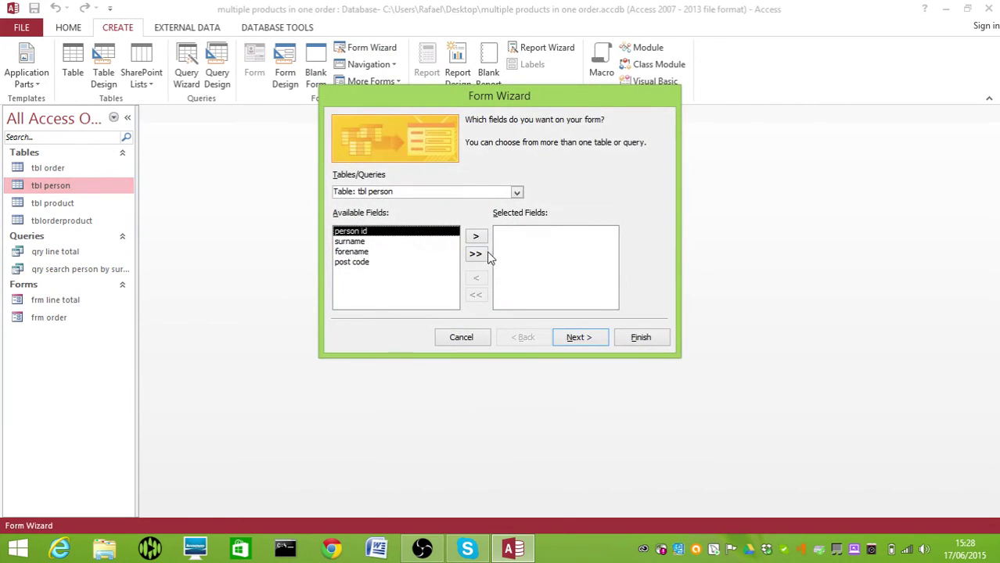
{"action": "left_click", "coordinate": [476, 254]}
{"action": "left_click", "coordinate": [578, 337]}
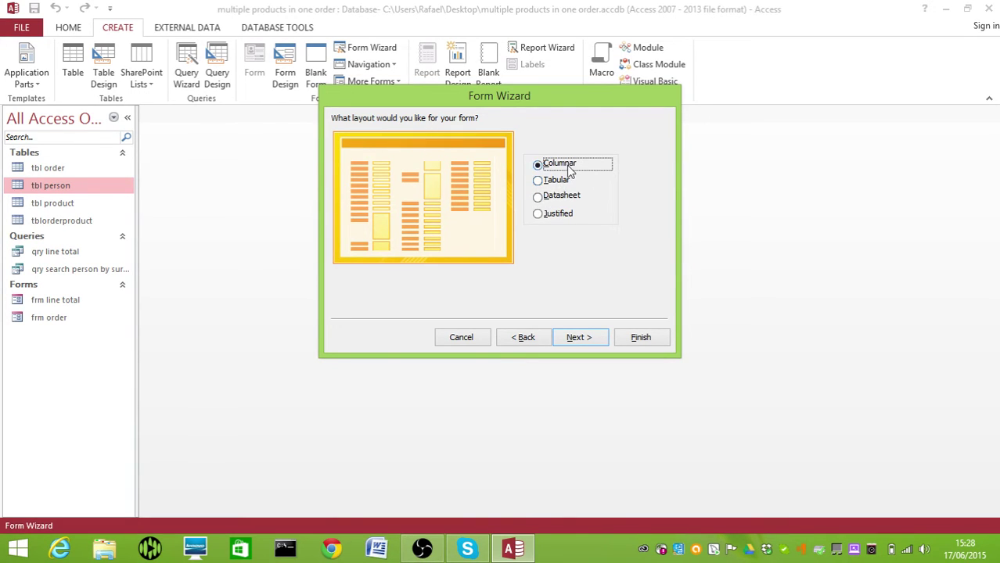
{"action": "left_click", "coordinate": [580, 337]}
{"action": "double_click", "coordinate": [455, 136]}
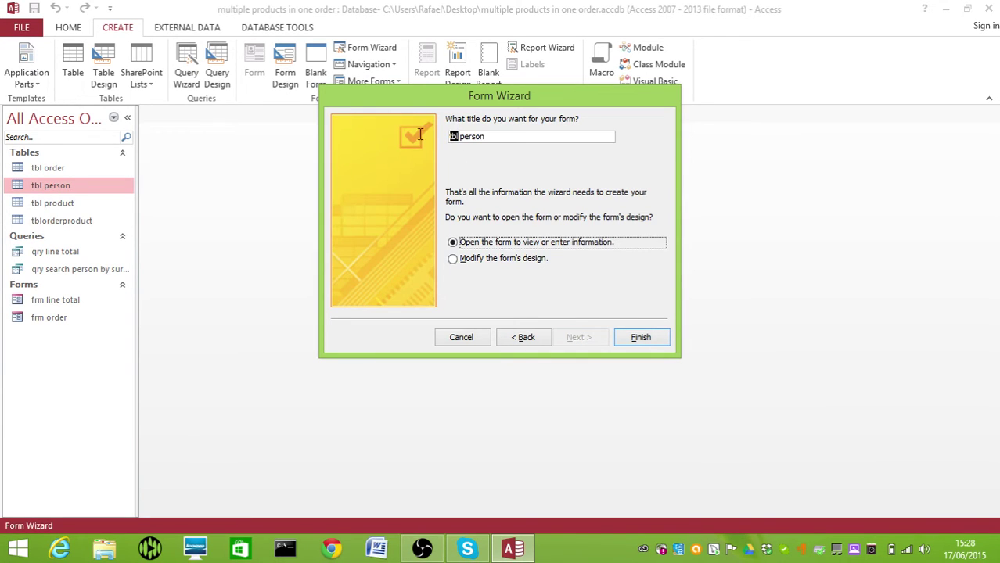
{"action": "type", "text": "frm"}
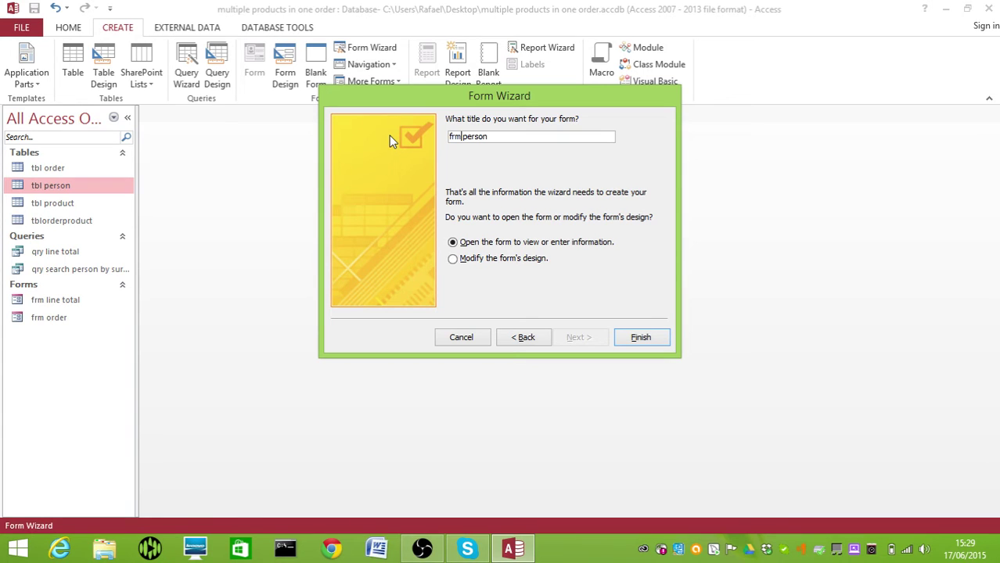
{"action": "left_click", "coordinate": [641, 338]}
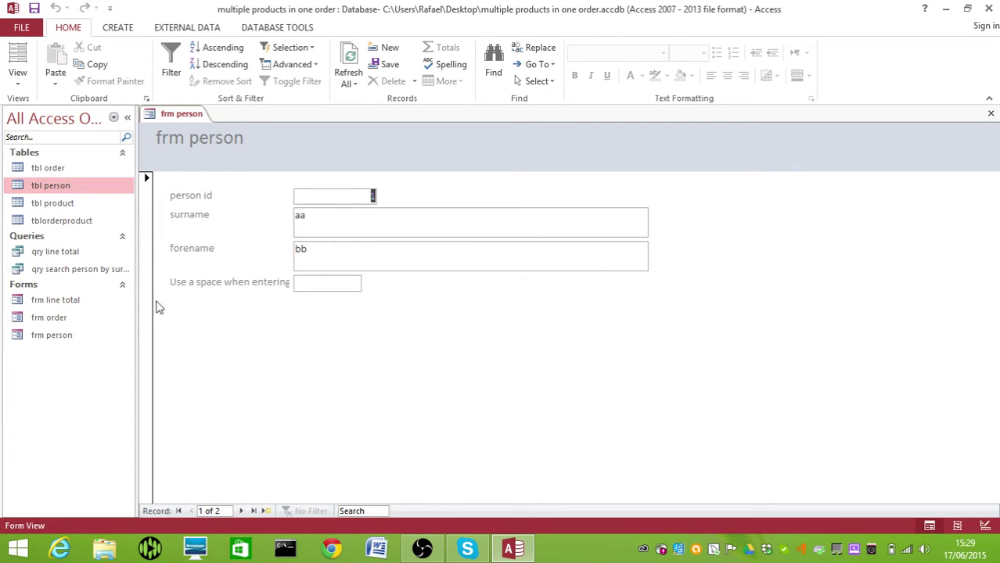
Switch the frm person form to Design View
{"action": "left_click", "coordinate": [126, 119]}
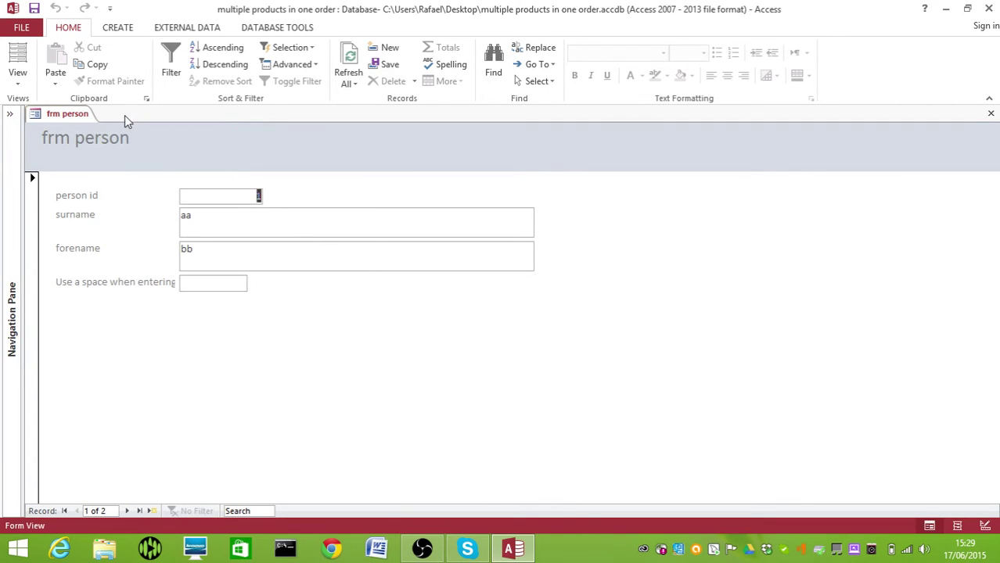
{"action": "left_click", "coordinate": [9, 118]}
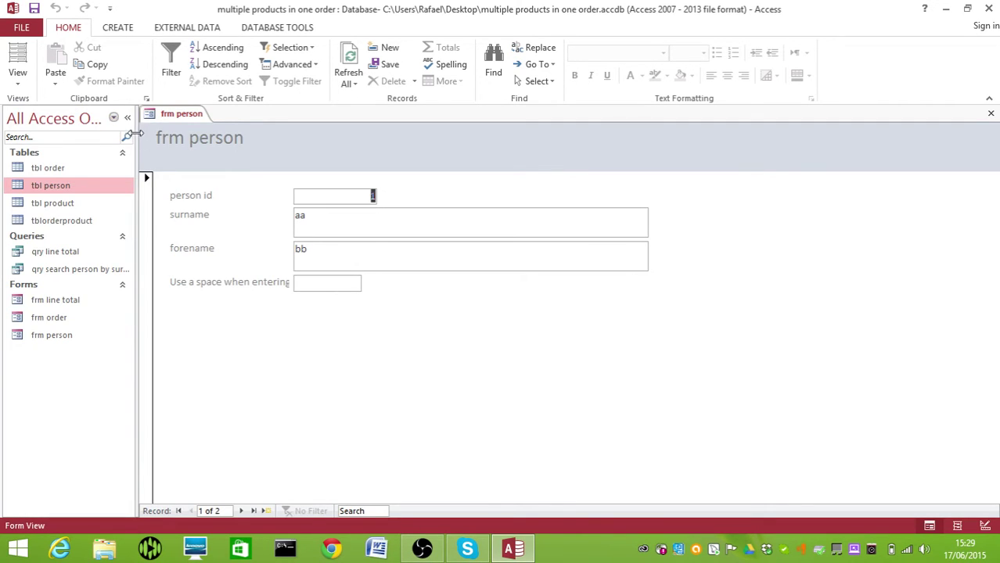
{"action": "right_click", "coordinate": [164, 117]}
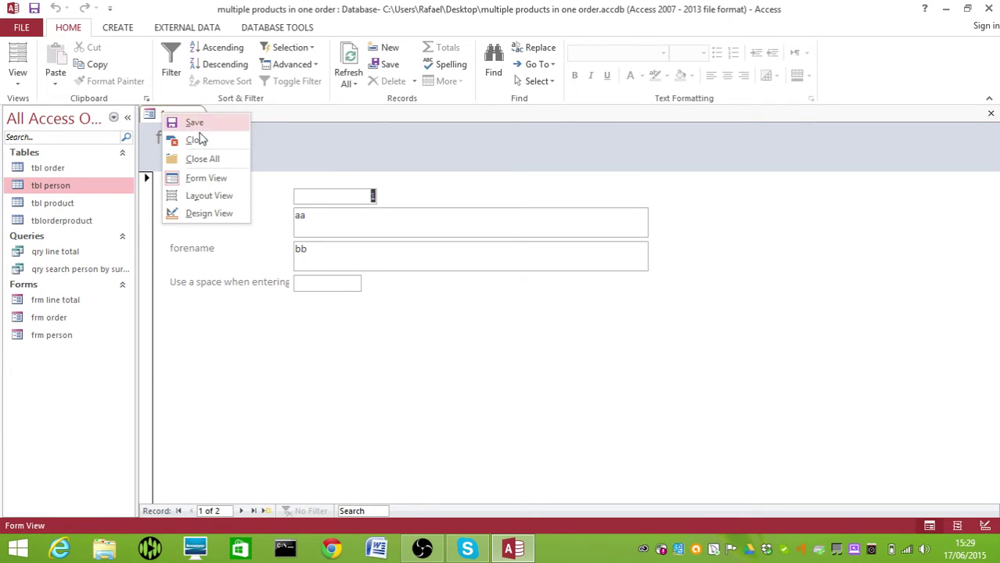
{"action": "left_click", "coordinate": [201, 217]}
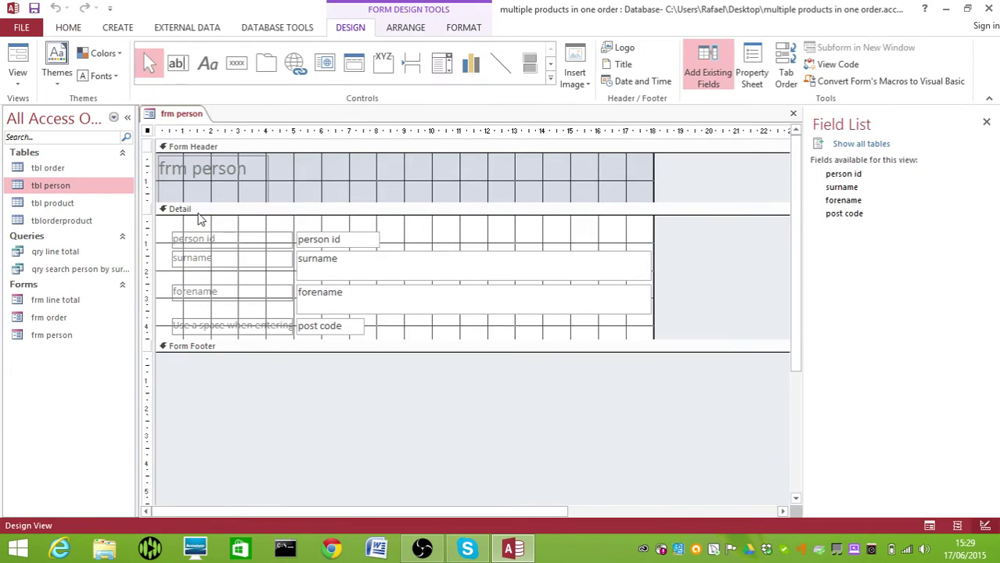
Start the four text boxes at the 6 mark, extend them rightward by about 3 units, and deepen the Detail section to about 5.6
{"action": "left_click_drag", "start_coordinate": [326, 379], "coordinate": [321, 238]}
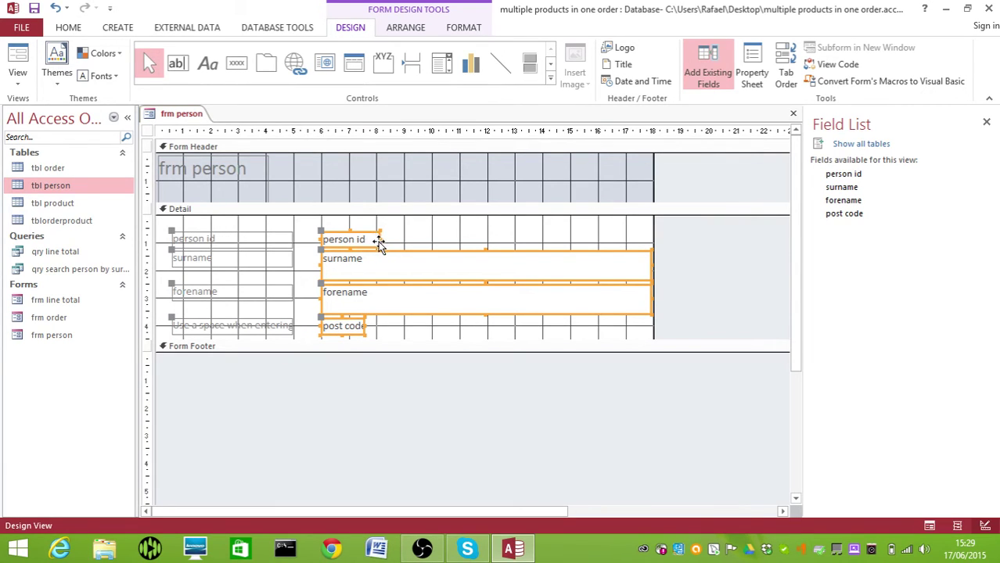
{"action": "left_click_drag", "start_coordinate": [378, 239], "coordinate": [461, 245]}
{"action": "left_click", "coordinate": [471, 398]}
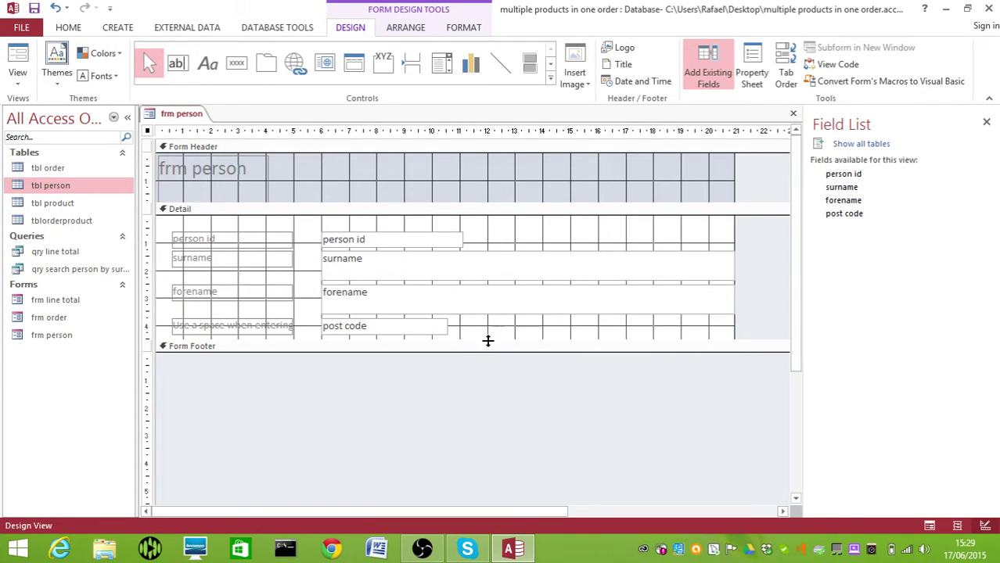
{"action": "left_click_drag", "start_coordinate": [492, 338], "coordinate": [487, 371]}
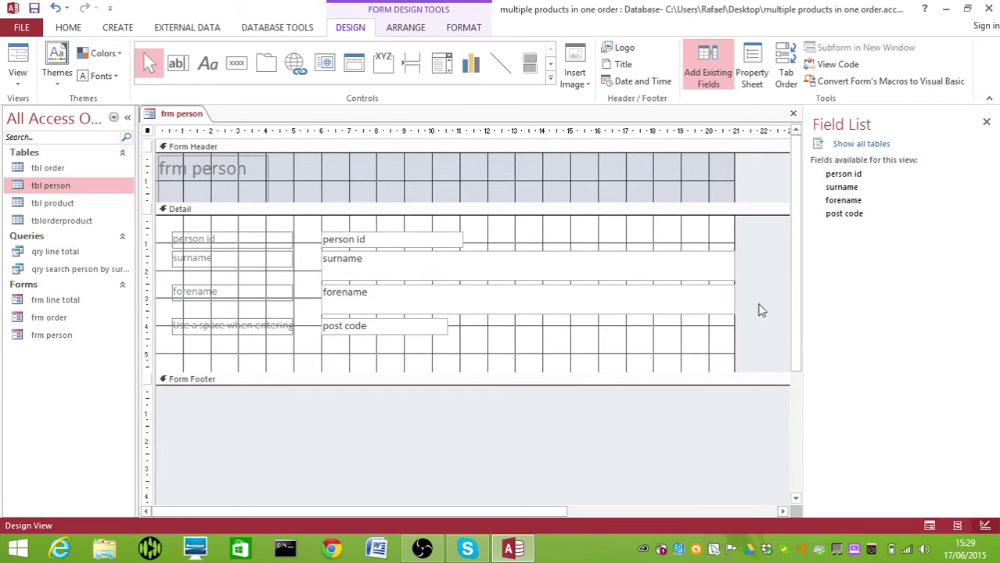
Narrow the surname and forename text boxes to the width of the person id box and reduce their height to one line
{"action": "left_click_drag", "start_coordinate": [741, 321], "coordinate": [461, 282]}
{"action": "left_click", "coordinate": [482, 337]}
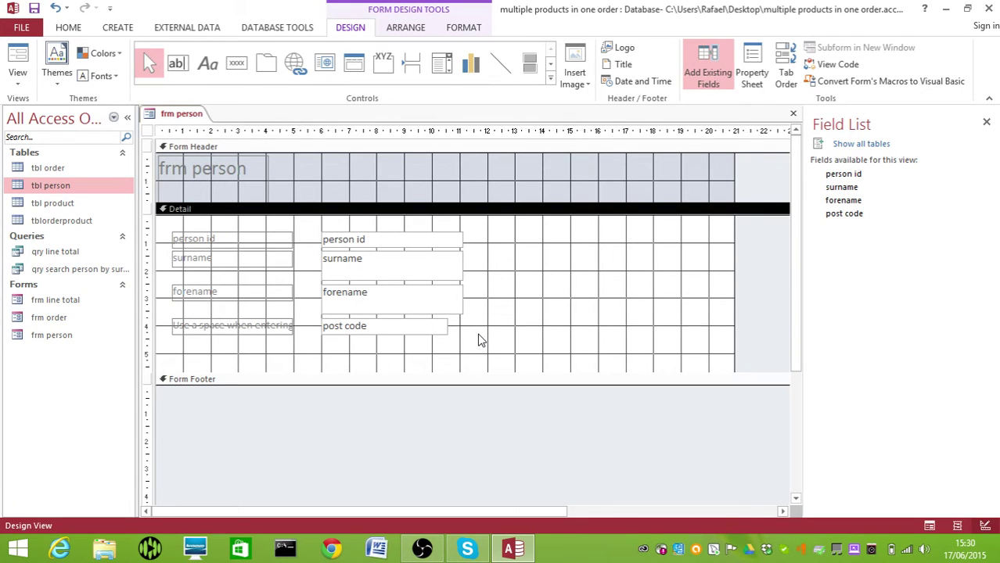
{"action": "left_click", "coordinate": [419, 267]}
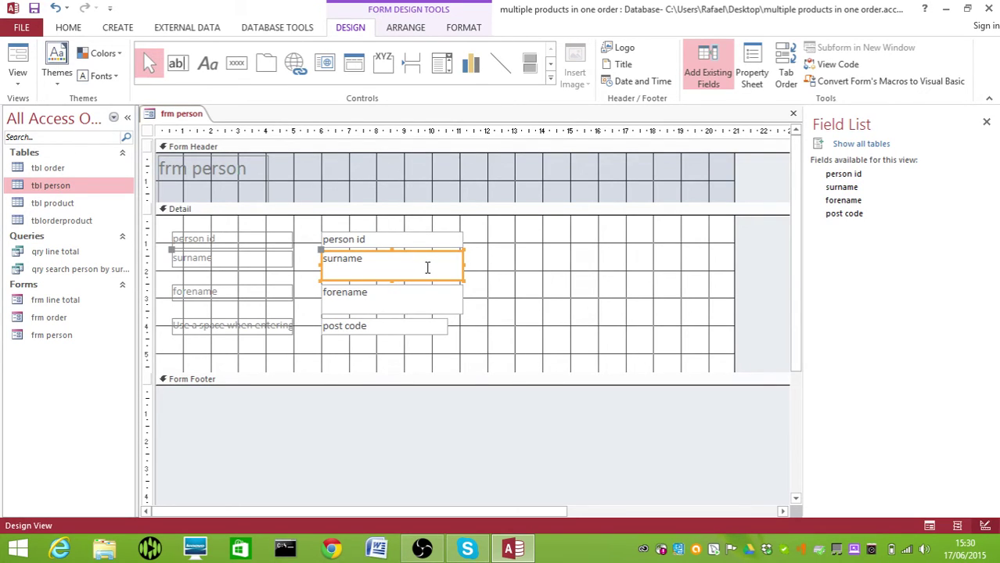
{"action": "left_click", "coordinate": [402, 297], "text": "shift"}
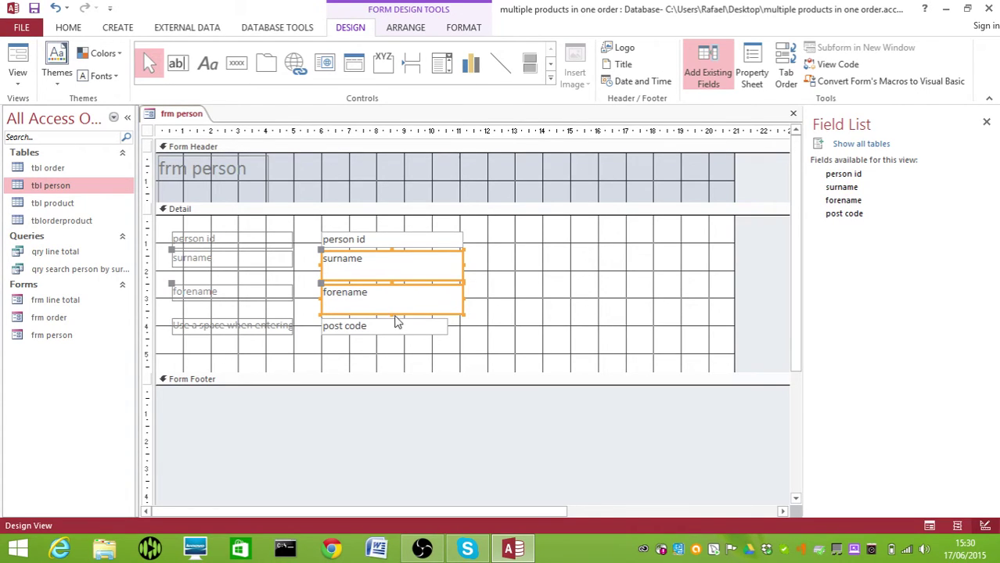
{"action": "left_click_drag", "start_coordinate": [392, 312], "coordinate": [396, 301]}
{"action": "left_click", "coordinate": [572, 330]}
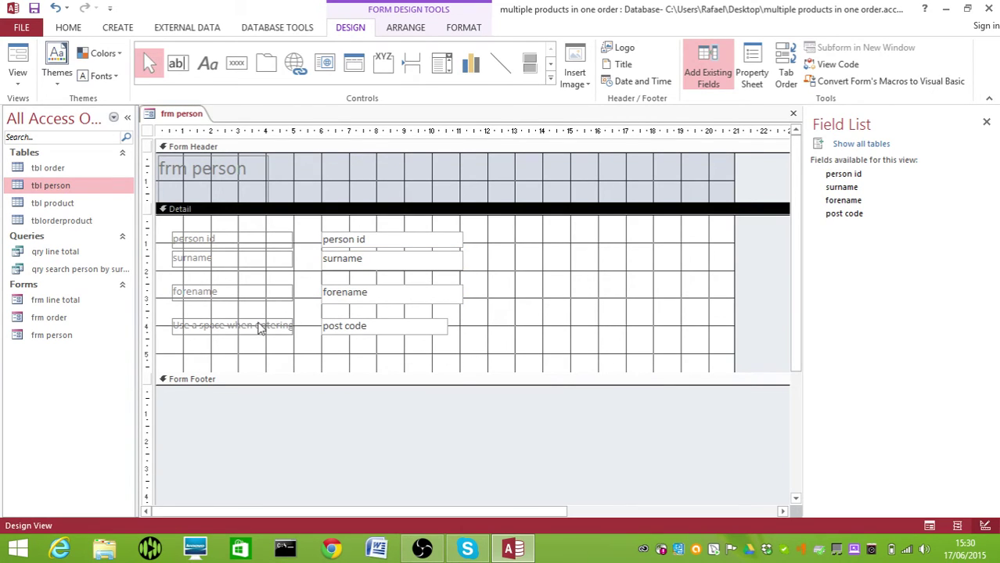
Resize the text boxes to span about 8 to 16 on the ruler and widen the labels to fit the full post code caption
{"action": "left_click", "coordinate": [259, 323]}
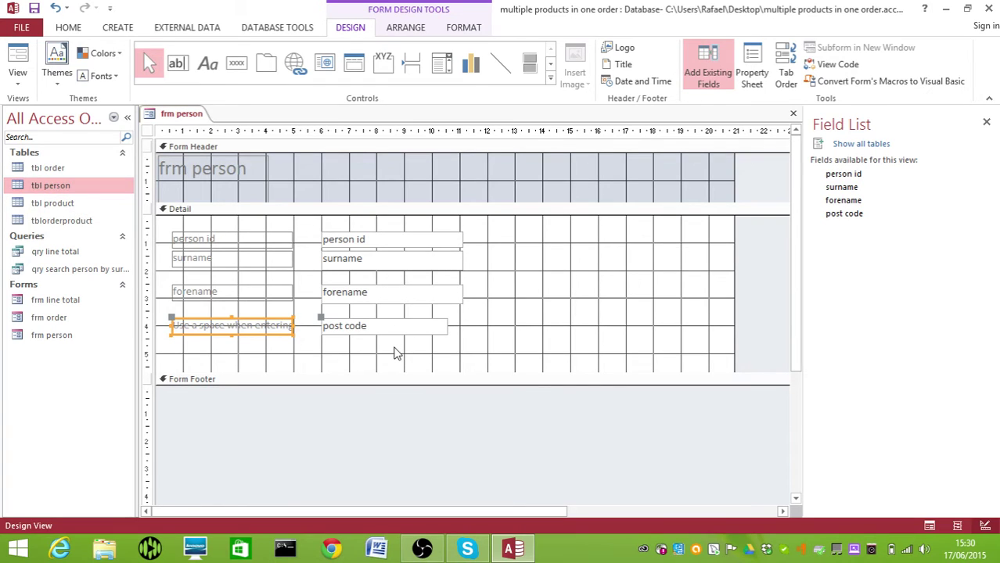
{"action": "left_click_drag", "start_coordinate": [395, 352], "coordinate": [375, 239]}
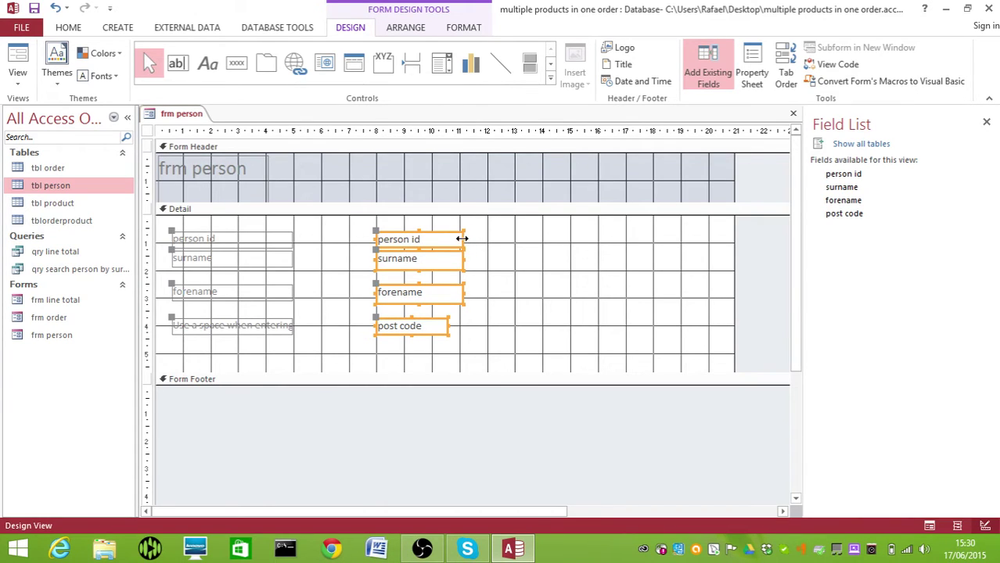
{"action": "left_click_drag", "start_coordinate": [464, 240], "coordinate": [599, 249]}
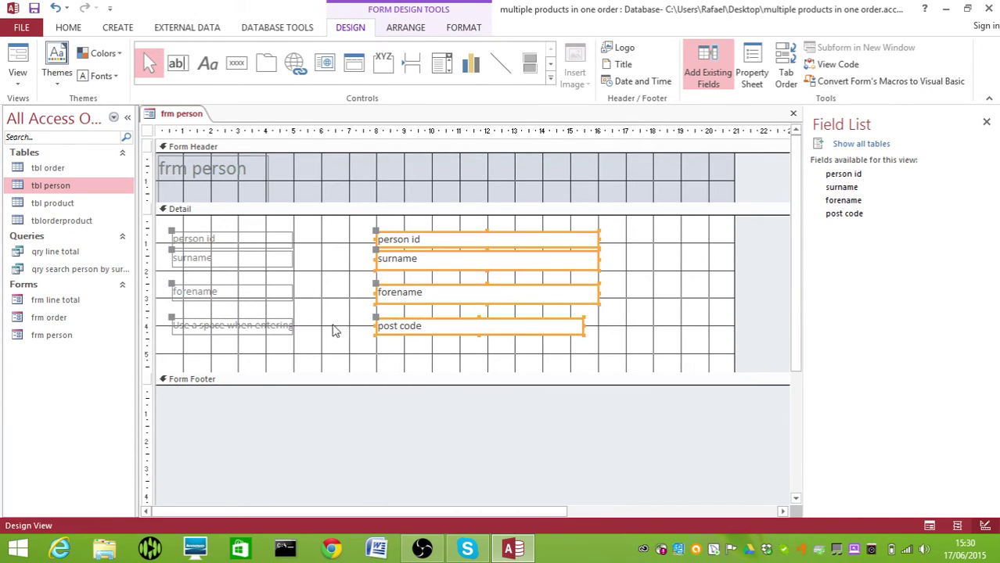
{"action": "left_click_drag", "start_coordinate": [324, 328], "coordinate": [373, 246]}
{"action": "left_click", "coordinate": [367, 369]}
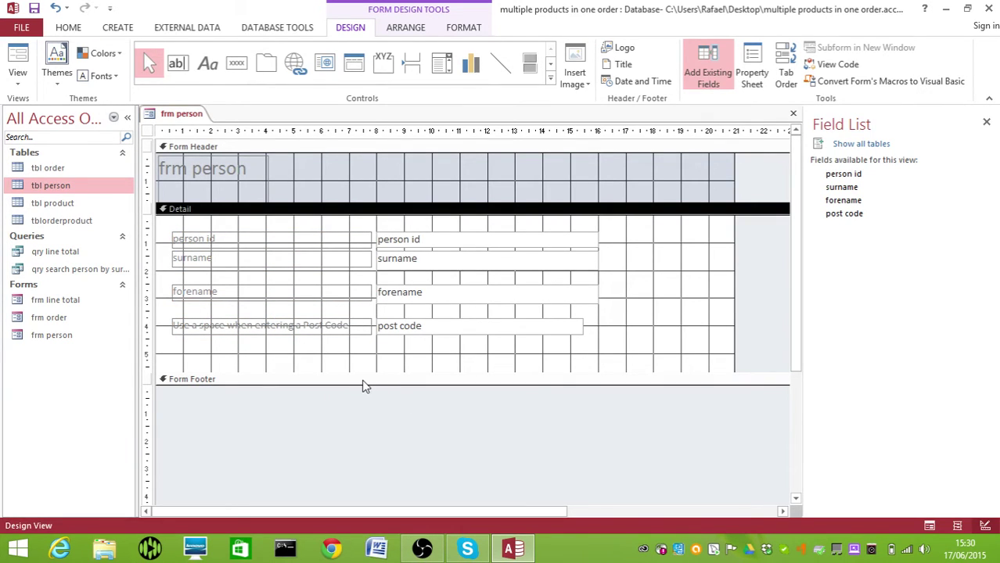
Set the back color of the form's Detail section to a medium blue-grey
{"action": "right_click", "coordinate": [649, 340]}
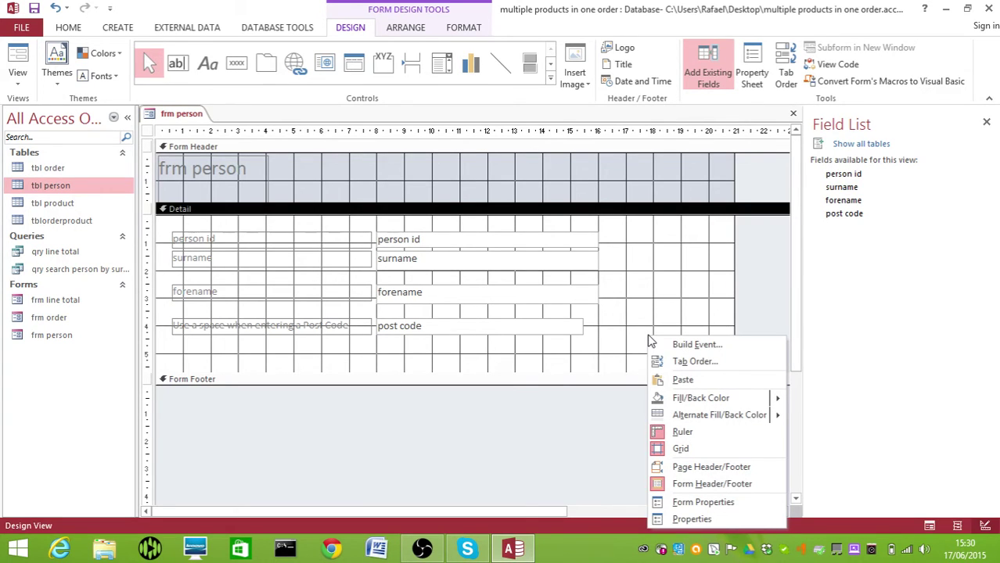
{"action": "mouse_move", "coordinate": [683, 398]}
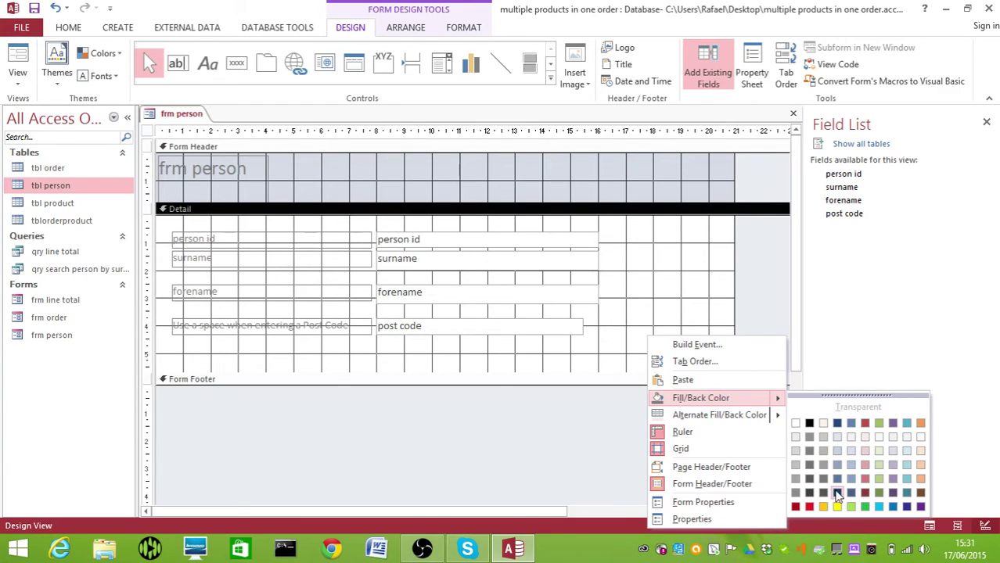
{"action": "left_click", "coordinate": [838, 464]}
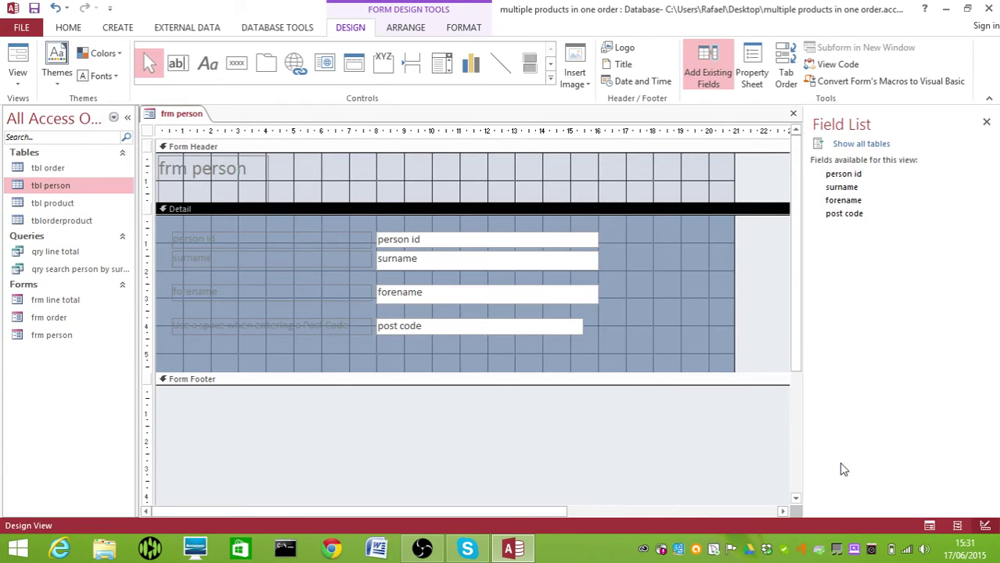
Set the font color of all labels and text boxes in the Detail section to red
{"action": "left_click_drag", "start_coordinate": [637, 323], "coordinate": [219, 239]}
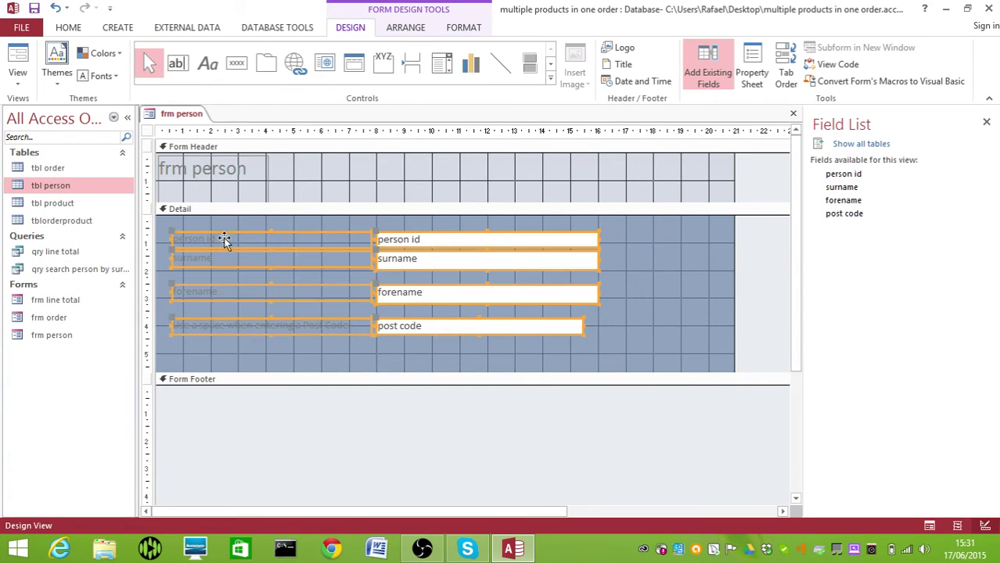
{"action": "right_click", "coordinate": [468, 262]}
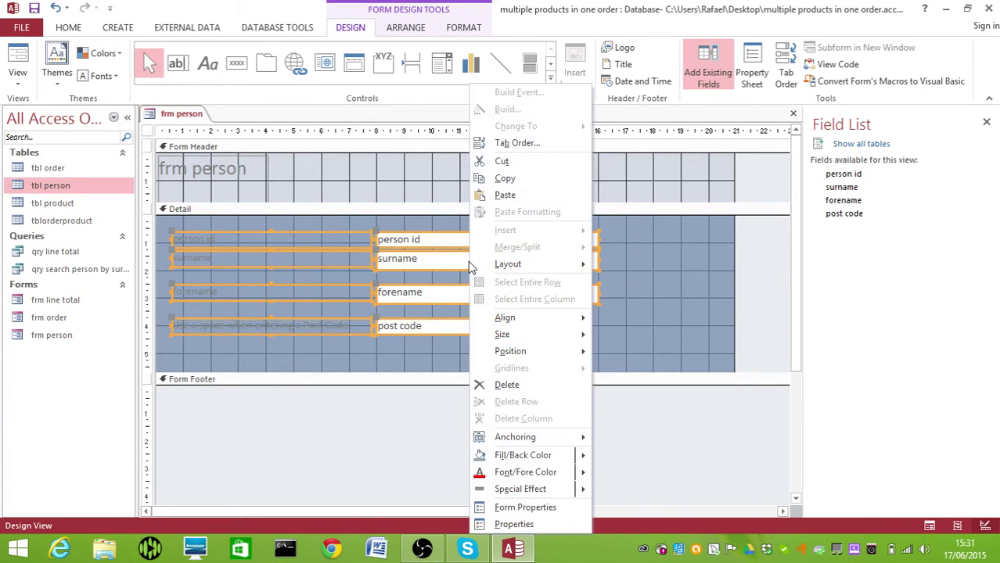
{"action": "mouse_move", "coordinate": [553, 476]}
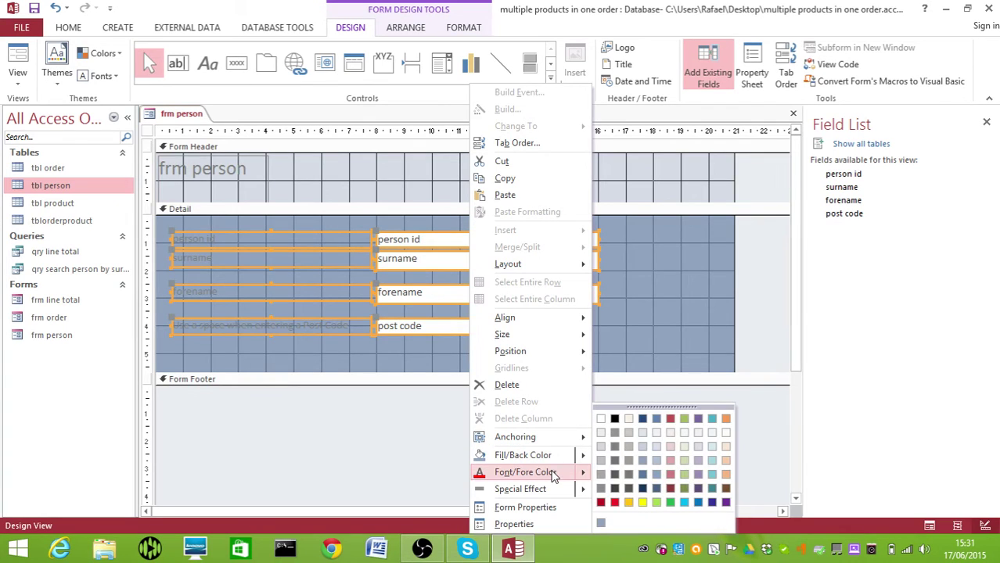
{"action": "left_click", "coordinate": [617, 507]}
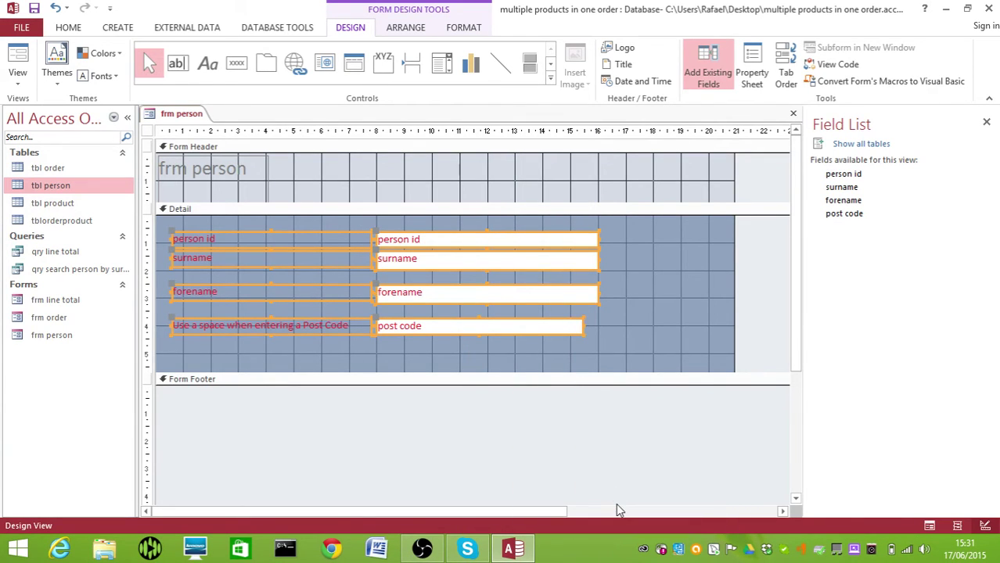
Make the text of all labels and text boxes in the Detail section bold
{"action": "left_click", "coordinate": [75, 28]}
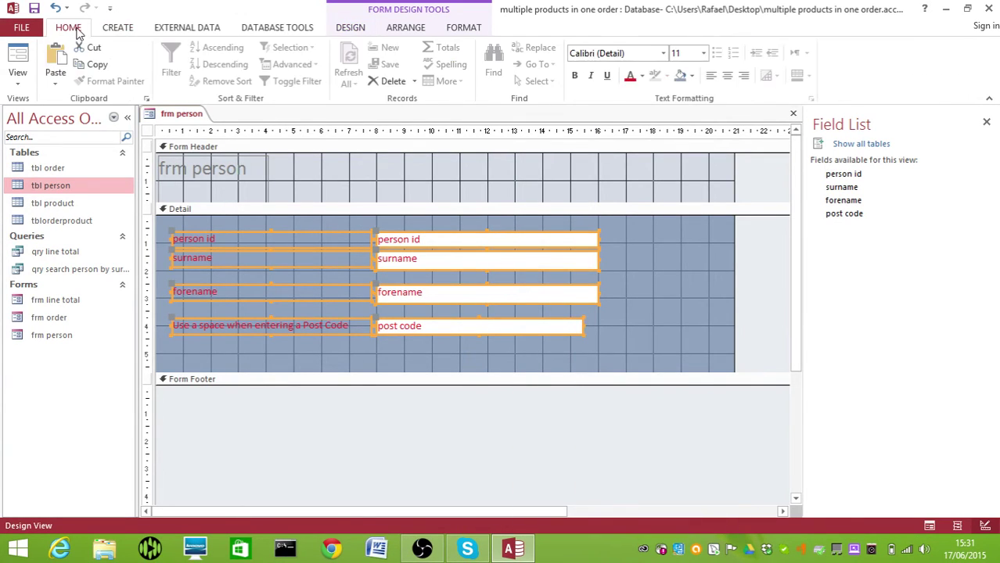
{"action": "left_click", "coordinate": [574, 77]}
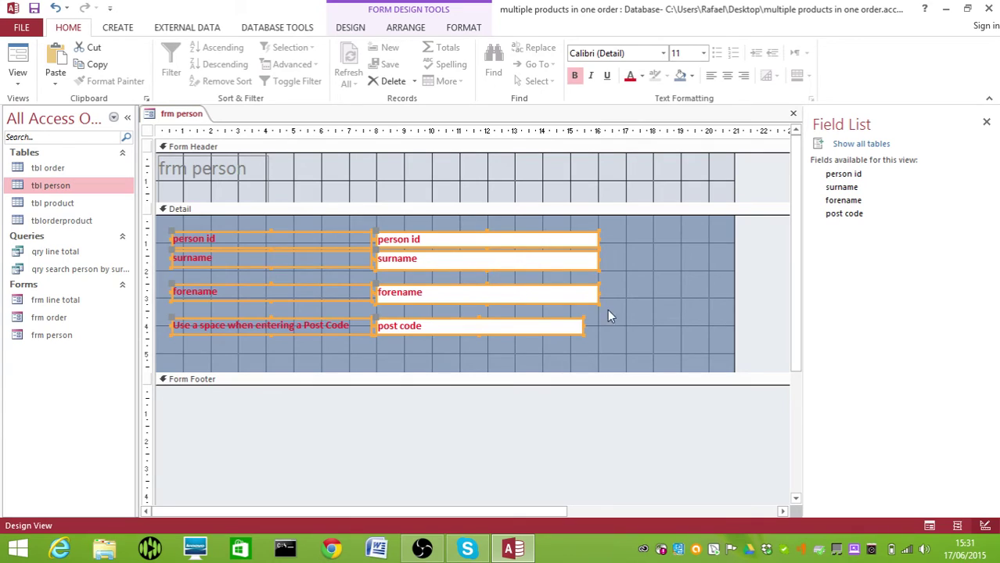
{"action": "left_click", "coordinate": [605, 340]}
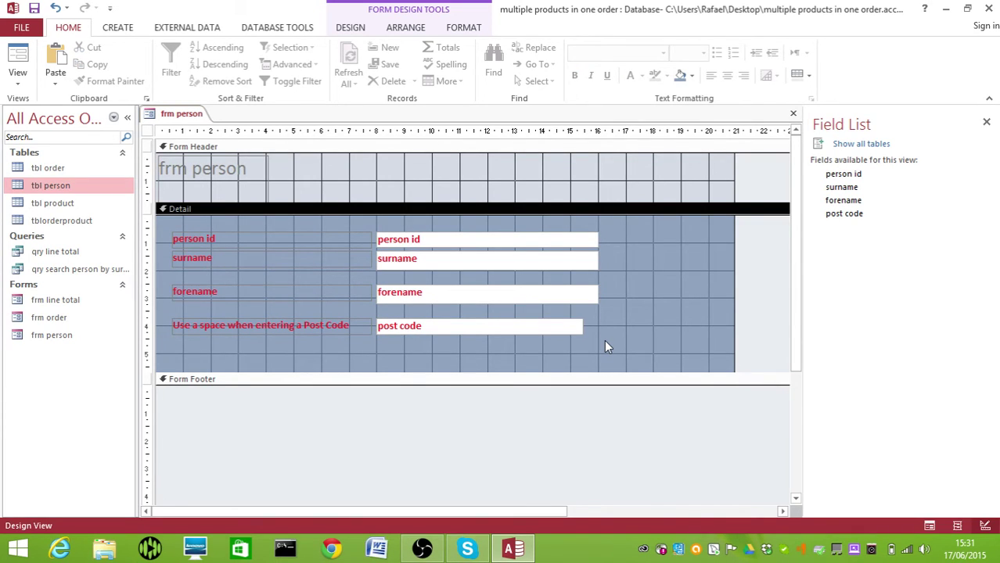
Close the frm person form and save its design changes
{"action": "left_click", "coordinate": [431, 331]}
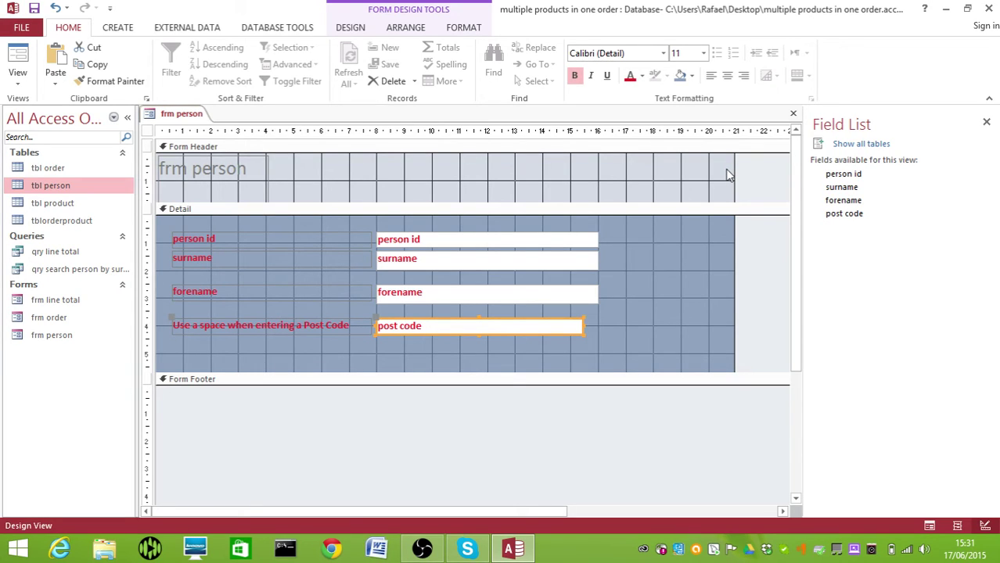
{"action": "left_click", "coordinate": [792, 114]}
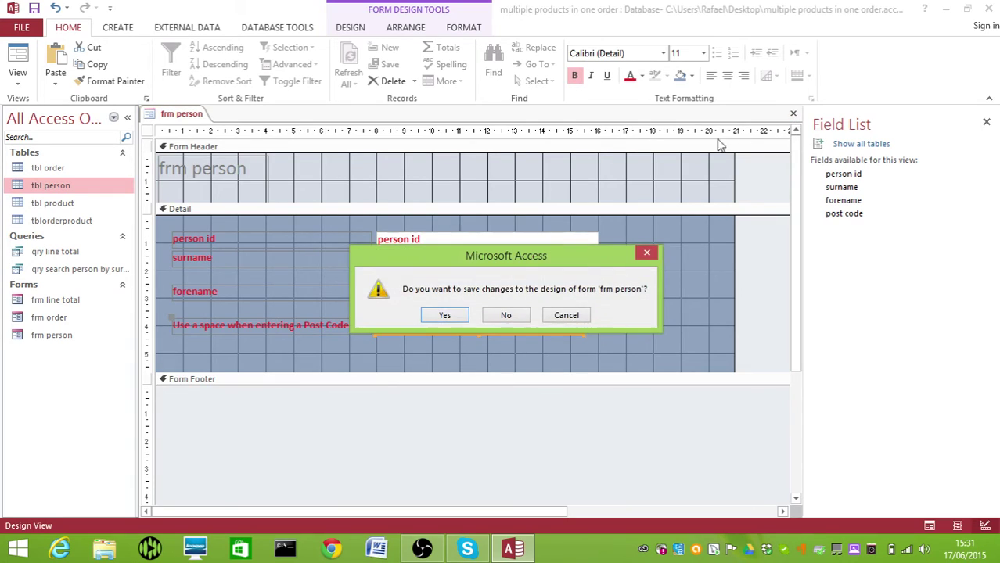
{"action": "left_click", "coordinate": [443, 316]}
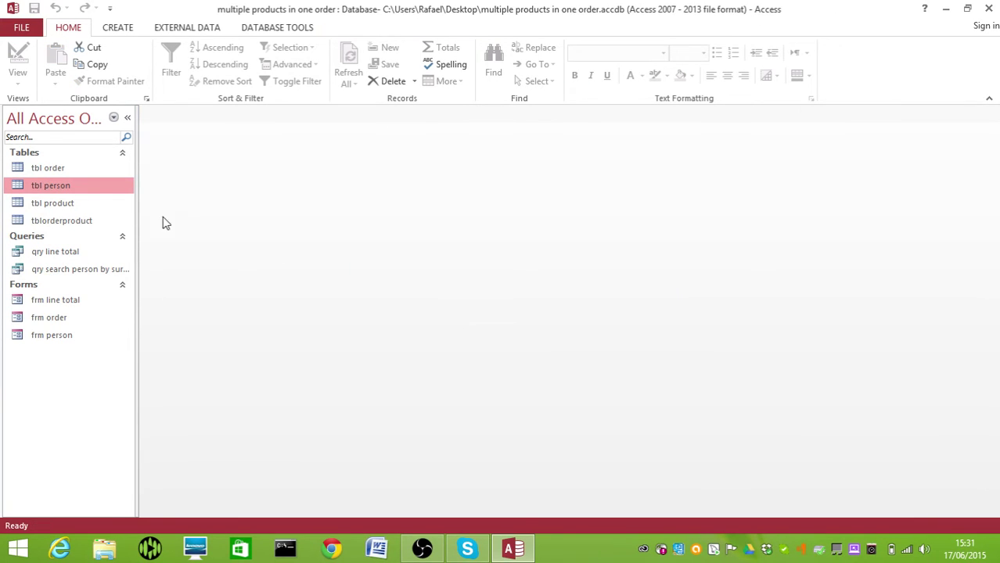
Add a field named picture with the OLE Object data type to tbl person, saving and closing the table
{"action": "right_click", "coordinate": [80, 188]}
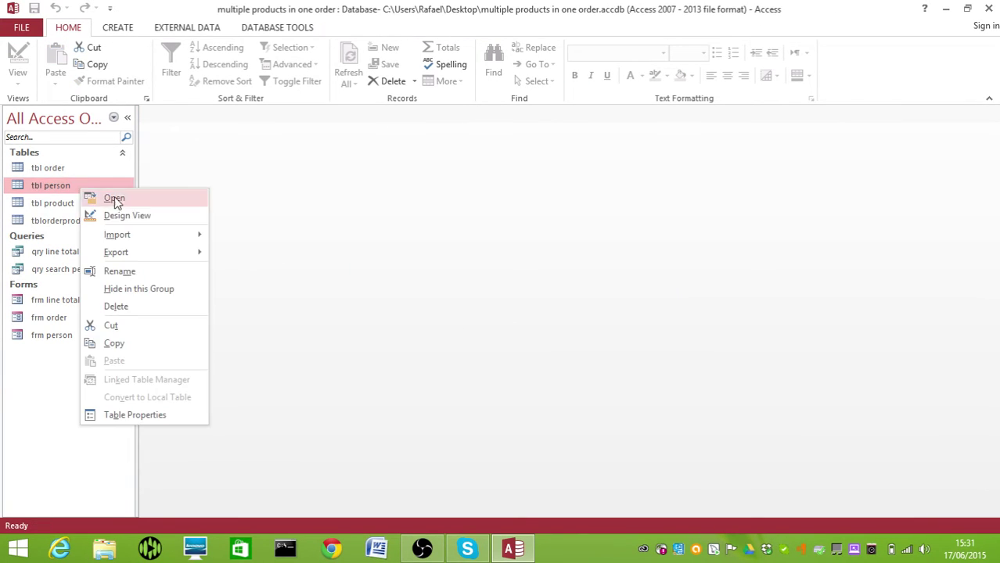
{"action": "left_click", "coordinate": [124, 216]}
{"action": "left_click", "coordinate": [186, 198]}
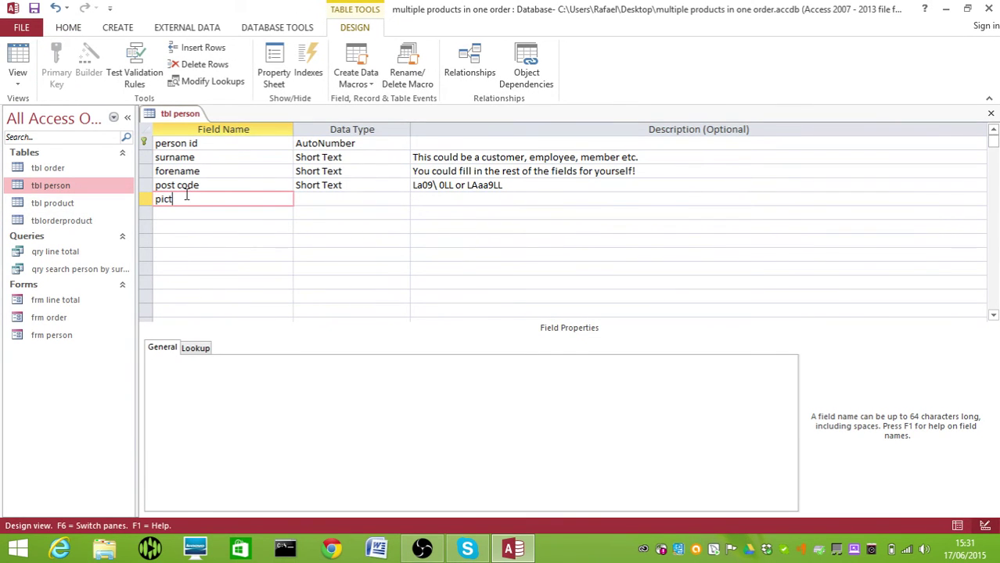
{"action": "key", "text": "Tab"}
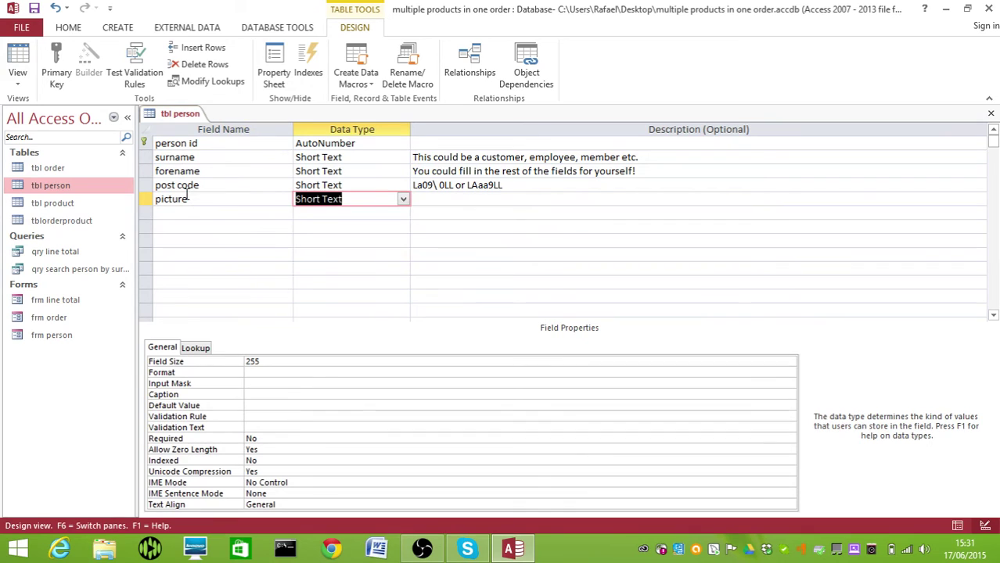
{"action": "type", "text": "o"}
{"action": "key", "text": "Tab"}
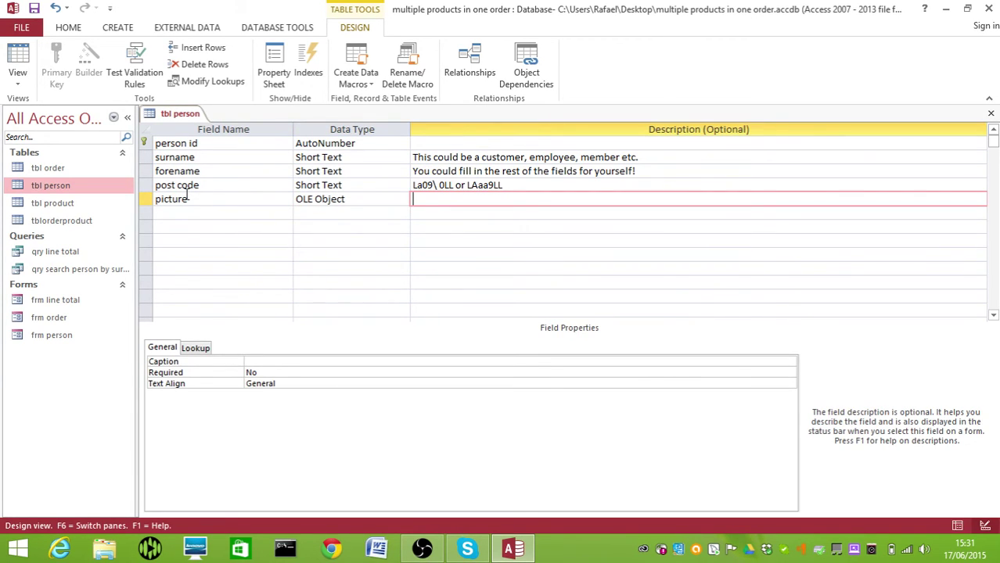
{"action": "left_click", "coordinate": [990, 114]}
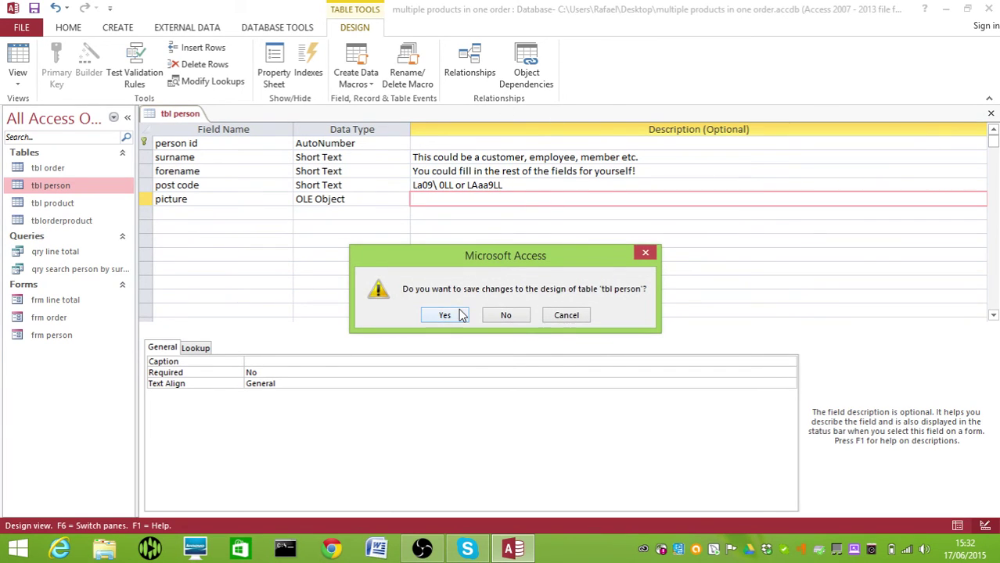
{"action": "left_click", "coordinate": [461, 313]}
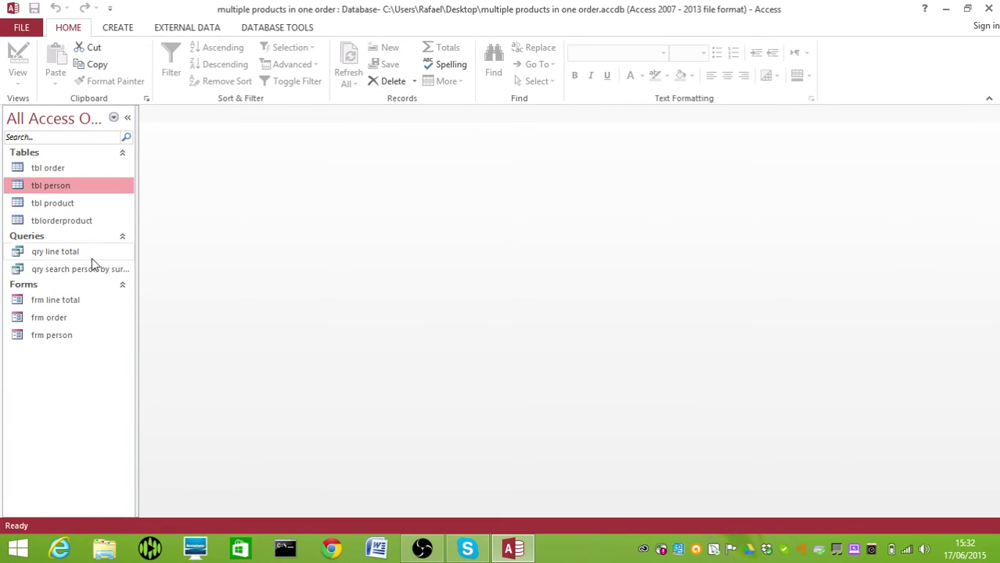
Open frm person in Design View with the list of available fields displayed
{"action": "double_click", "coordinate": [61, 334]}
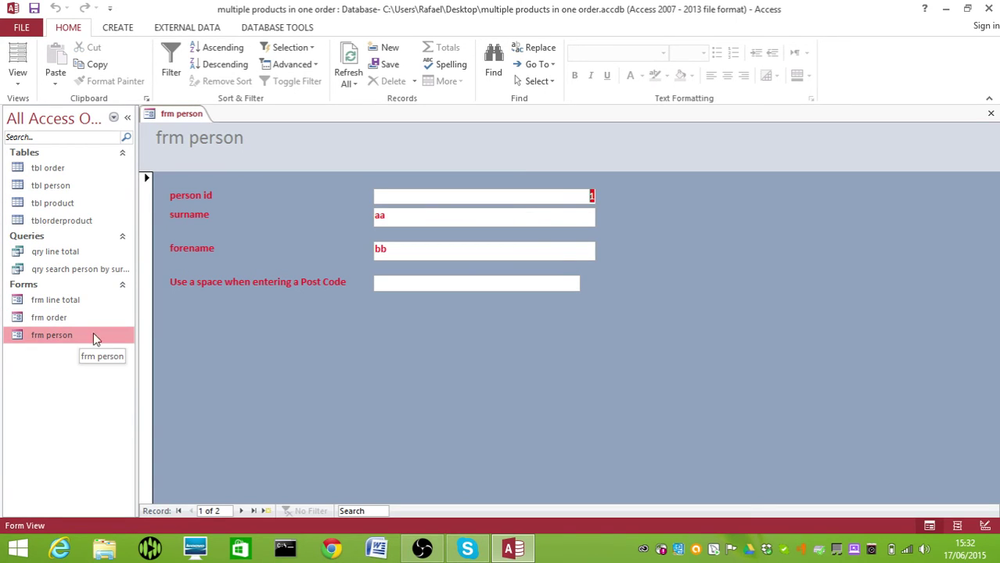
{"action": "right_click", "coordinate": [188, 115]}
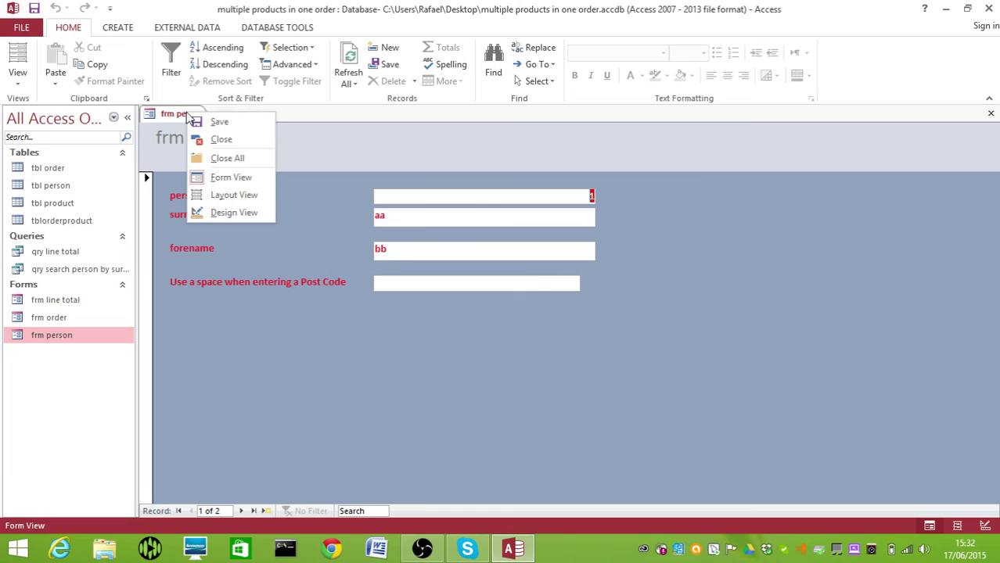
{"action": "left_click", "coordinate": [222, 212]}
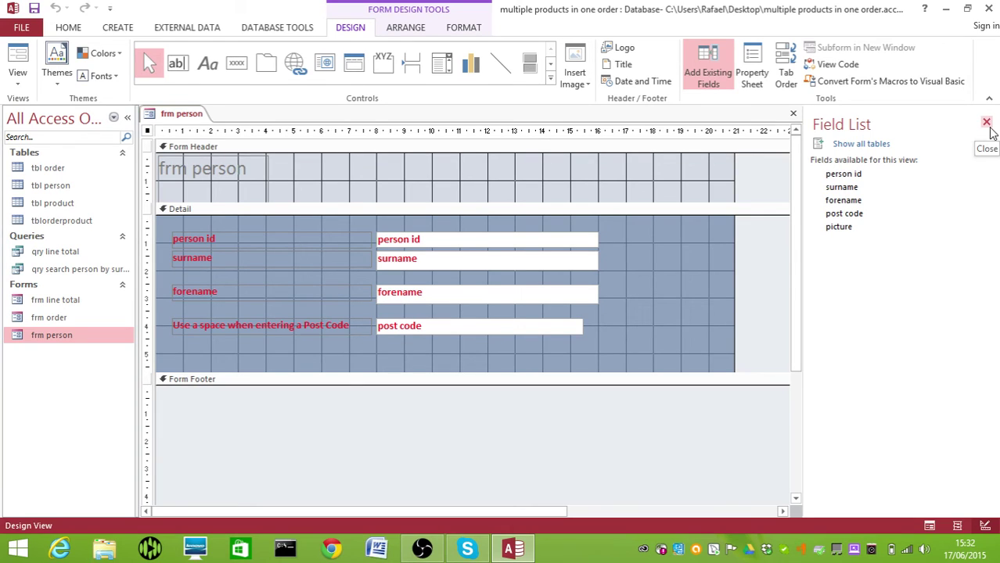
{"action": "left_click", "coordinate": [987, 123]}
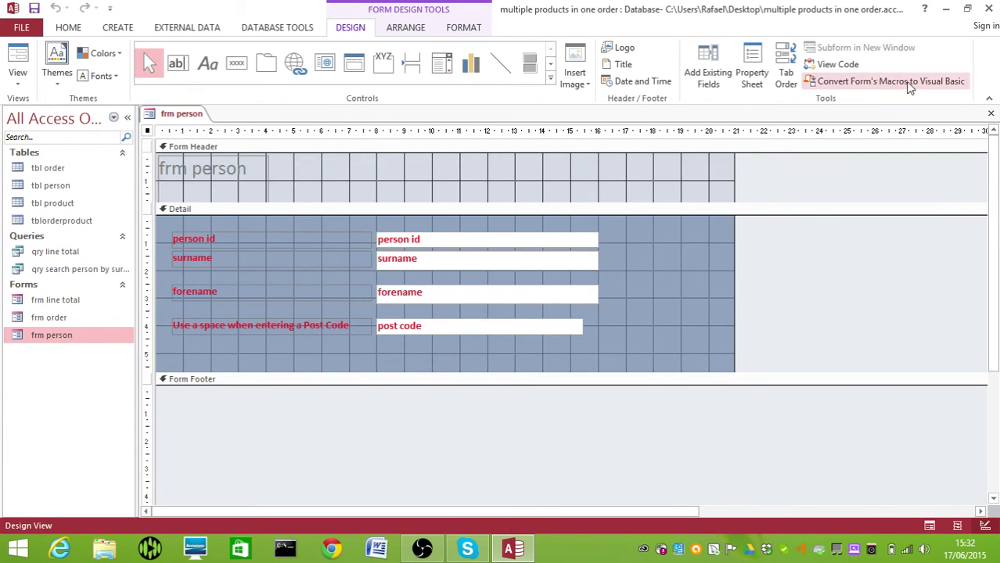
{"action": "left_click", "coordinate": [702, 66]}
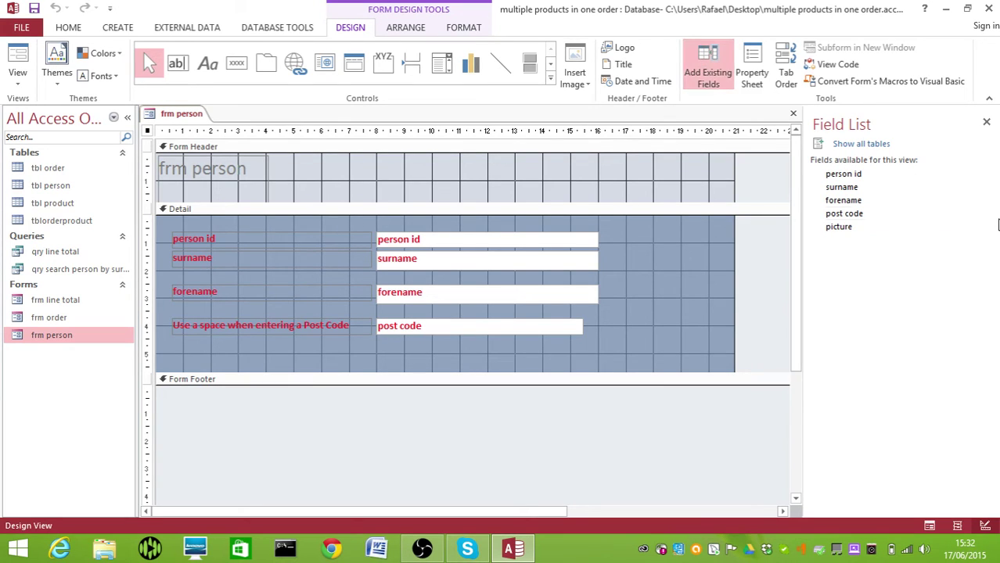
Extend the Detail section to about 8.5 on the vertical ruler and place the picture field below post code, its label aligned with the others
{"action": "left_click_drag", "start_coordinate": [543, 371], "coordinate": [554, 457]}
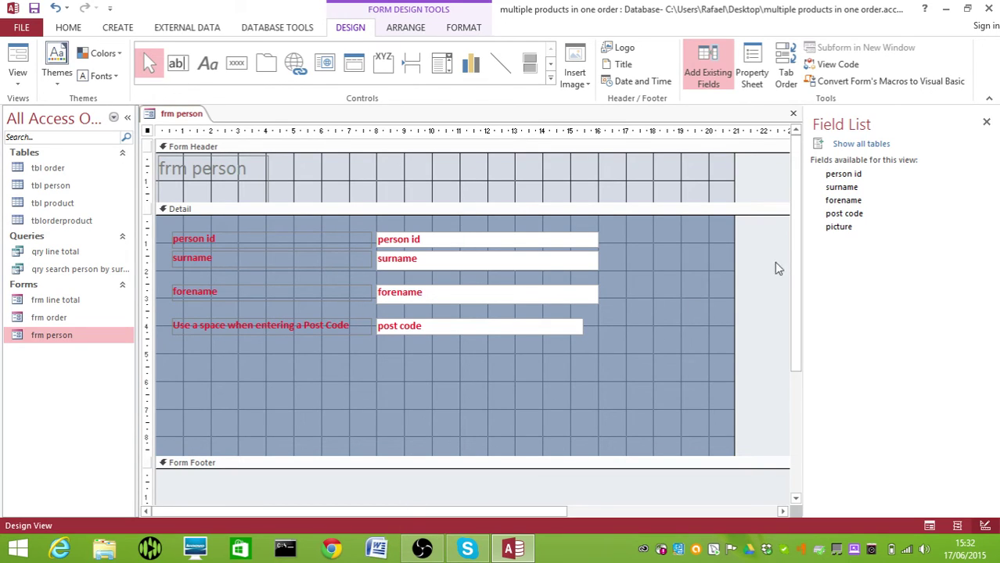
{"action": "left_click_drag", "start_coordinate": [837, 226], "coordinate": [384, 361]}
{"action": "left_click_drag", "start_coordinate": [318, 368], "coordinate": [190, 349]}
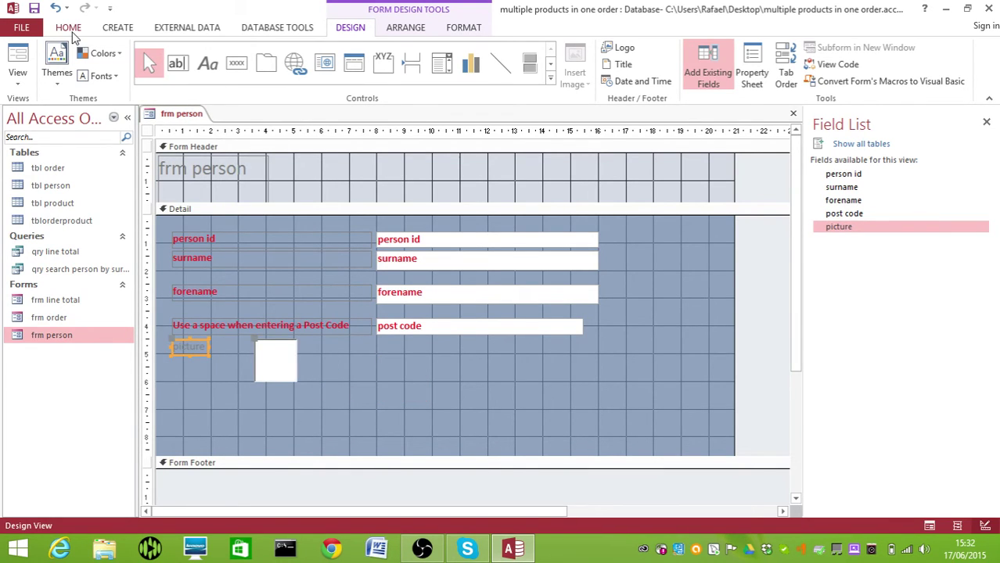
Copy the post code text box's formatting to the picture label with Format Painter
{"action": "left_click", "coordinate": [72, 31]}
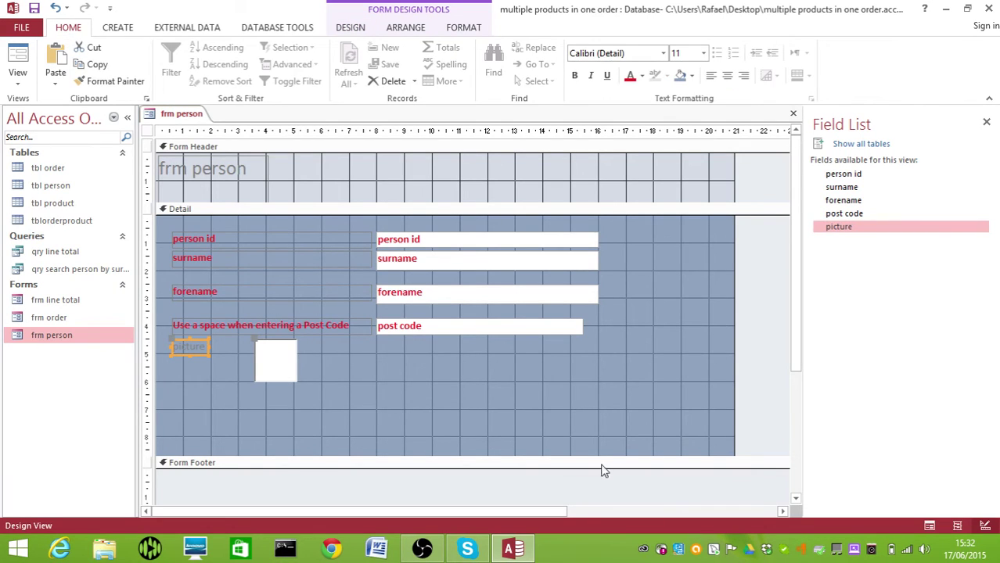
{"action": "left_click", "coordinate": [426, 327]}
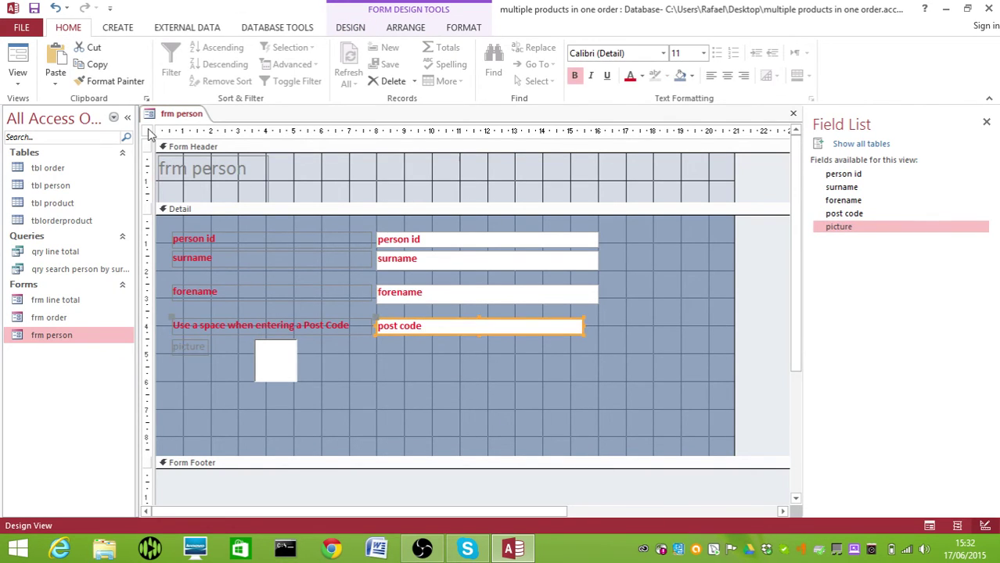
{"action": "left_click", "coordinate": [121, 81]}
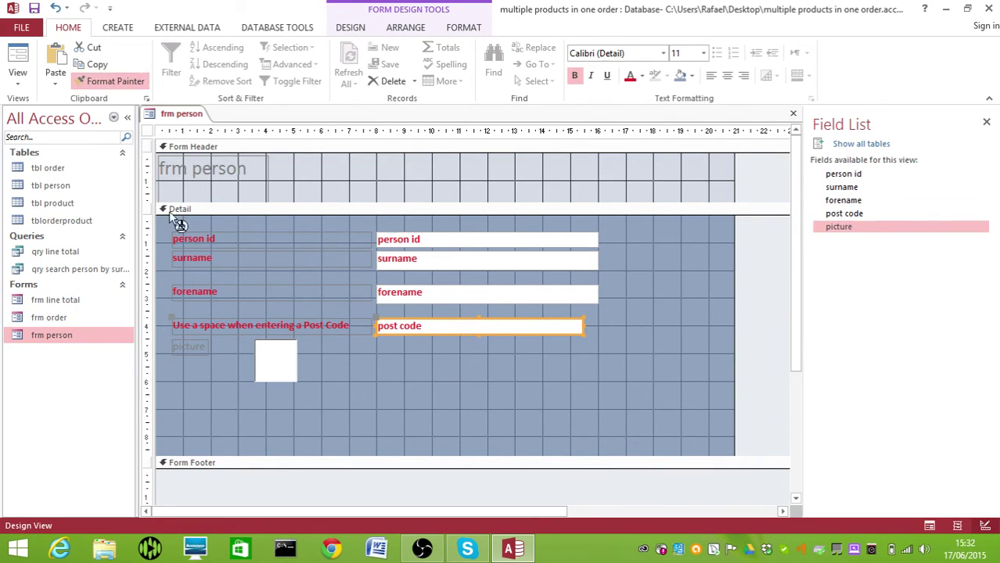
{"action": "left_click", "coordinate": [194, 349]}
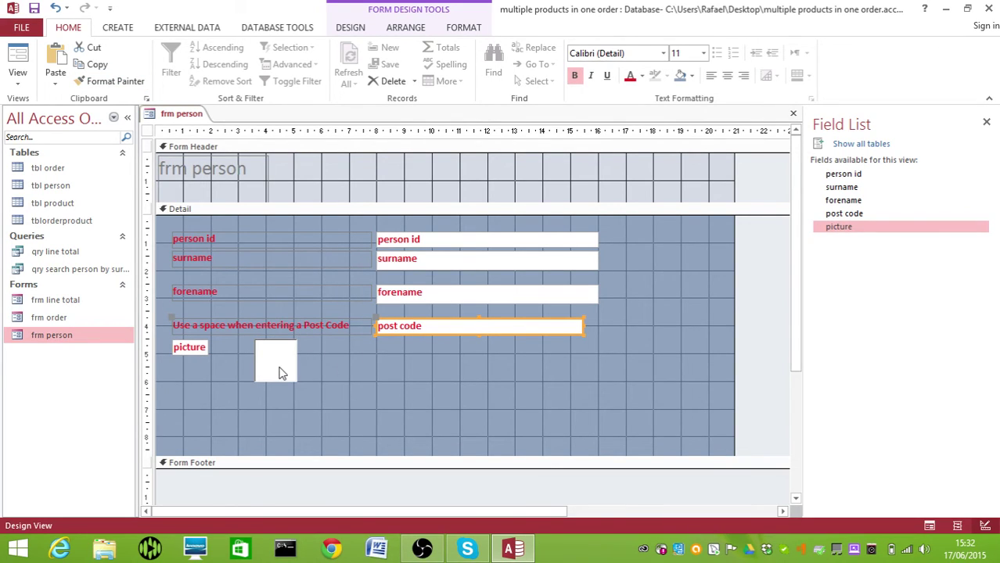
Resize the picture frame to span about 8 to 16 across and down to about 10, extending the Detail section to about 11
{"action": "left_click", "coordinate": [282, 373]}
{"action": "left_click_drag", "start_coordinate": [294, 385], "coordinate": [393, 457]}
{"action": "scroll", "coordinate": [481, 427], "scroll_direction": "down", "scroll_amount": 1}
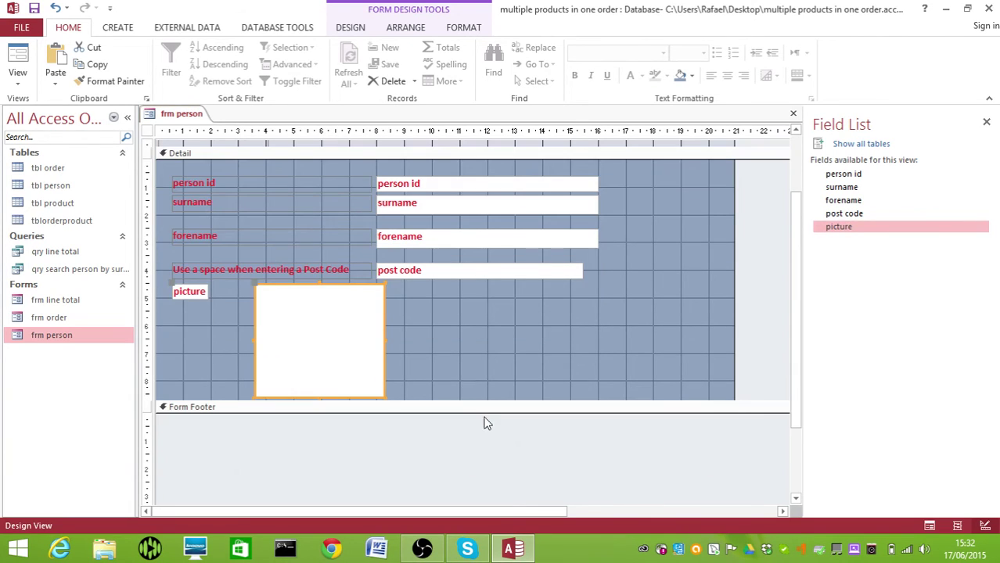
{"action": "left_click_drag", "start_coordinate": [384, 340], "coordinate": [598, 376]}
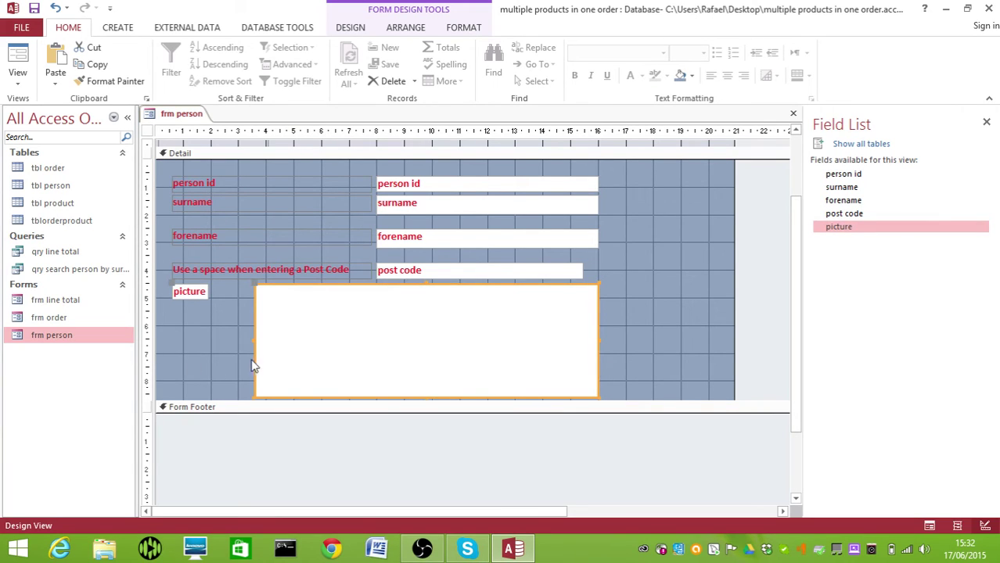
{"action": "left_click_drag", "start_coordinate": [255, 338], "coordinate": [379, 365]}
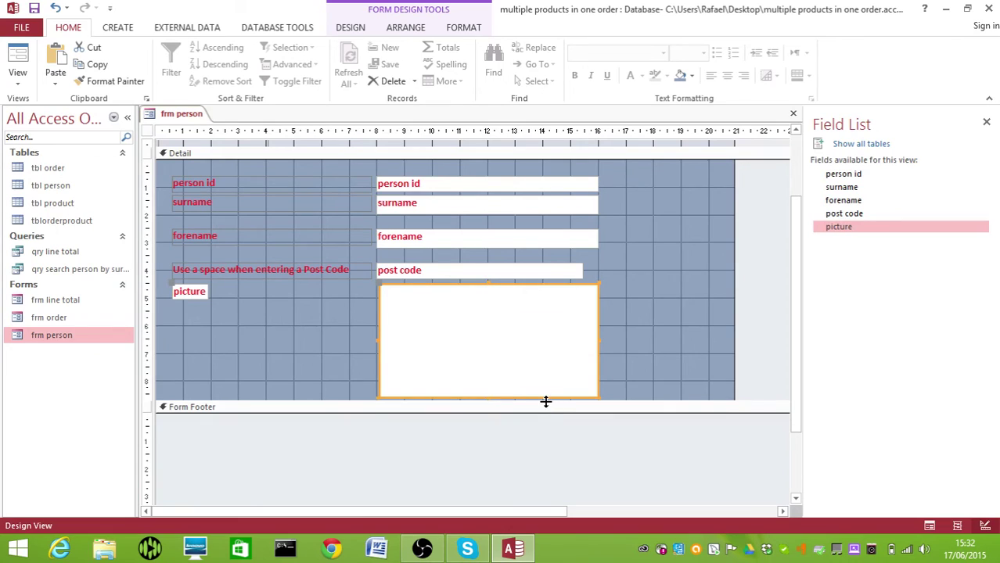
{"action": "left_click_drag", "start_coordinate": [547, 399], "coordinate": [540, 465]}
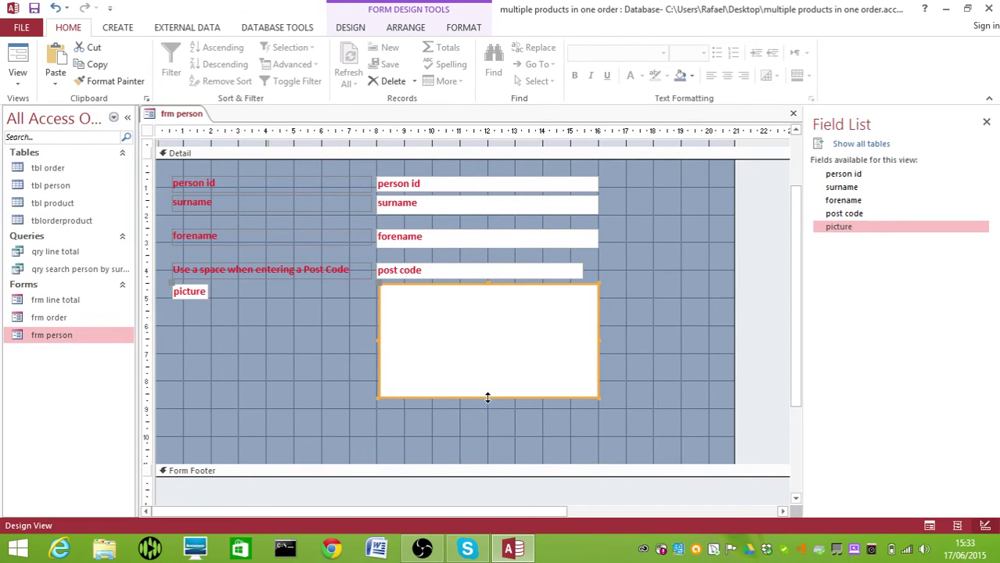
{"action": "left_click_drag", "start_coordinate": [488, 398], "coordinate": [484, 438]}
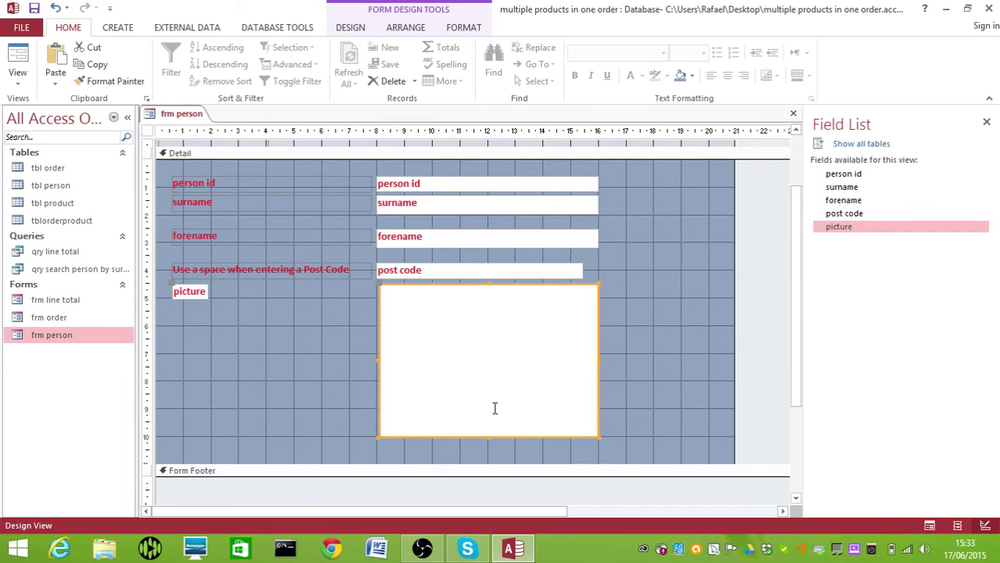
Copy the text boxes' formatting to the forename, post code and person id labels with Format Painter
{"action": "left_click", "coordinate": [403, 240]}
{"action": "left_click", "coordinate": [115, 81]}
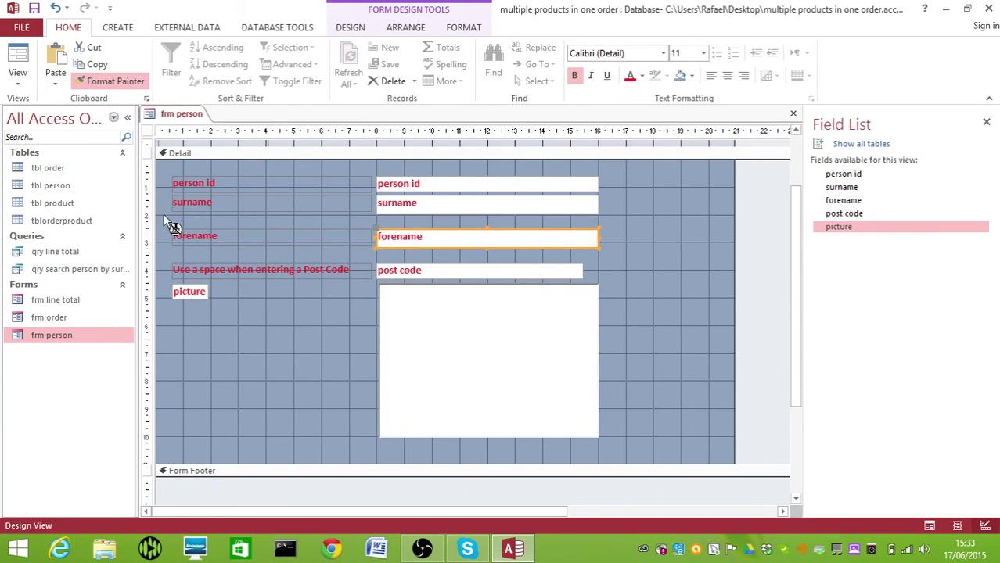
{"action": "left_click", "coordinate": [224, 239]}
{"action": "left_click", "coordinate": [451, 272]}
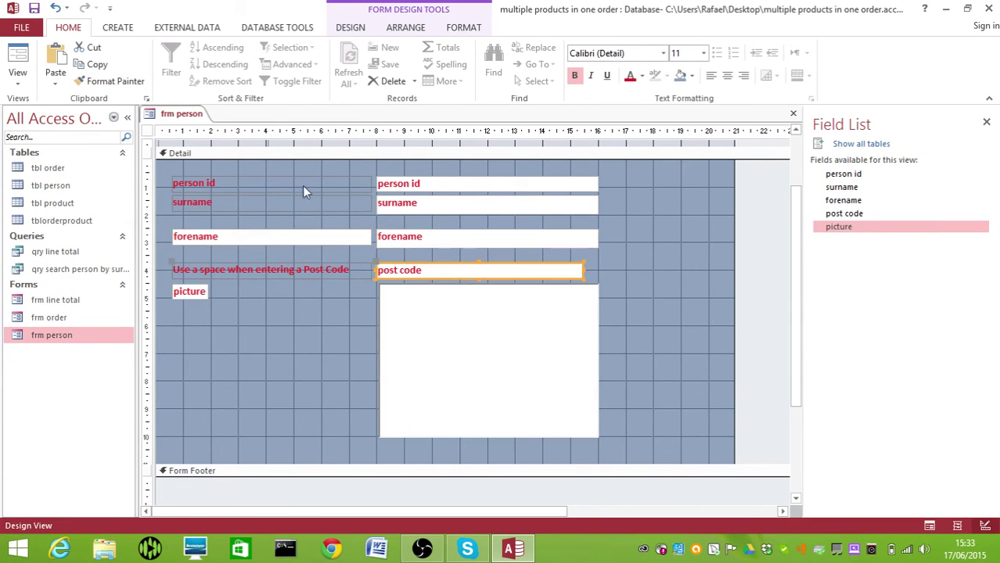
{"action": "left_click", "coordinate": [132, 83]}
{"action": "left_click", "coordinate": [274, 268]}
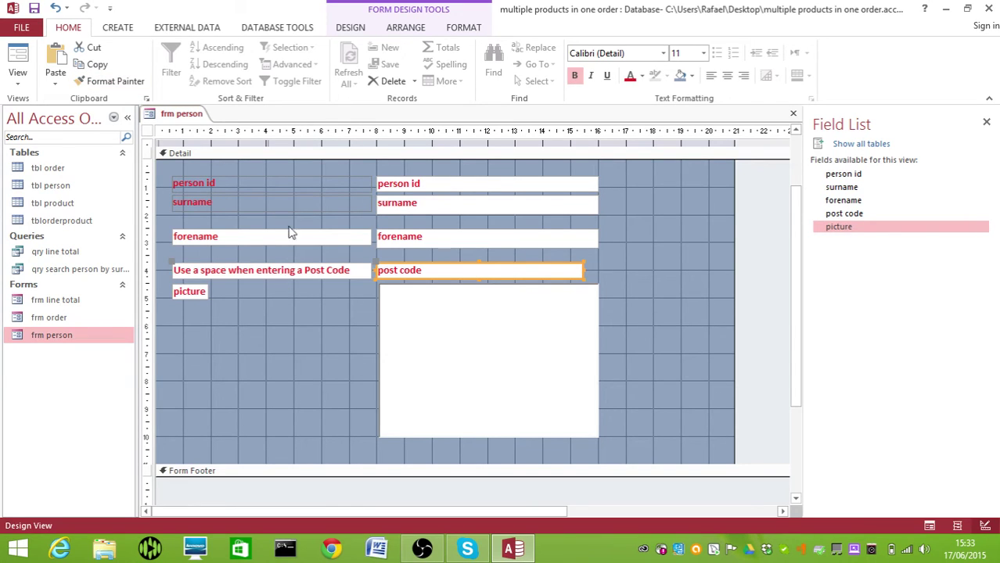
{"action": "left_click", "coordinate": [391, 212]}
{"action": "left_click", "coordinate": [115, 82]}
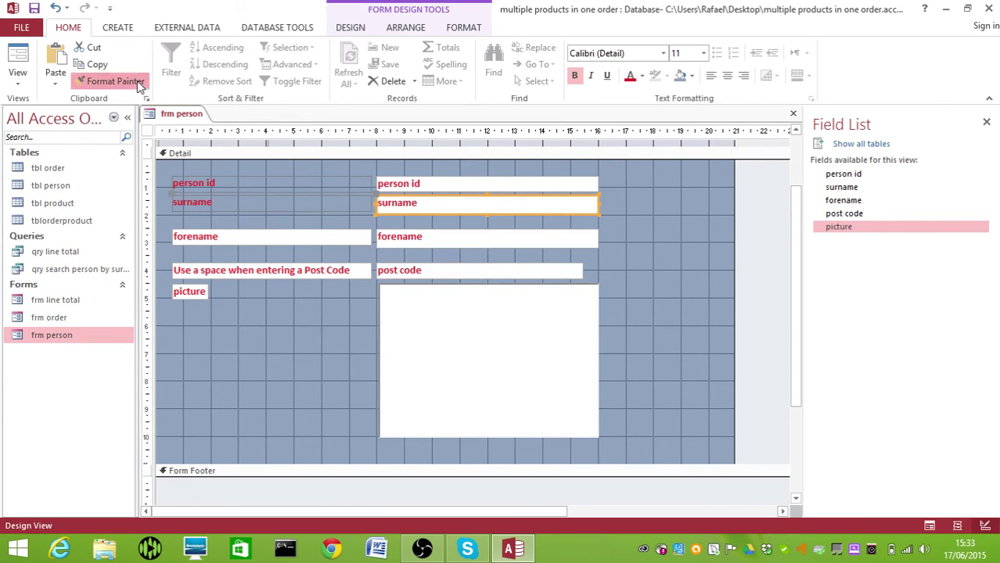
{"action": "left_click", "coordinate": [227, 188]}
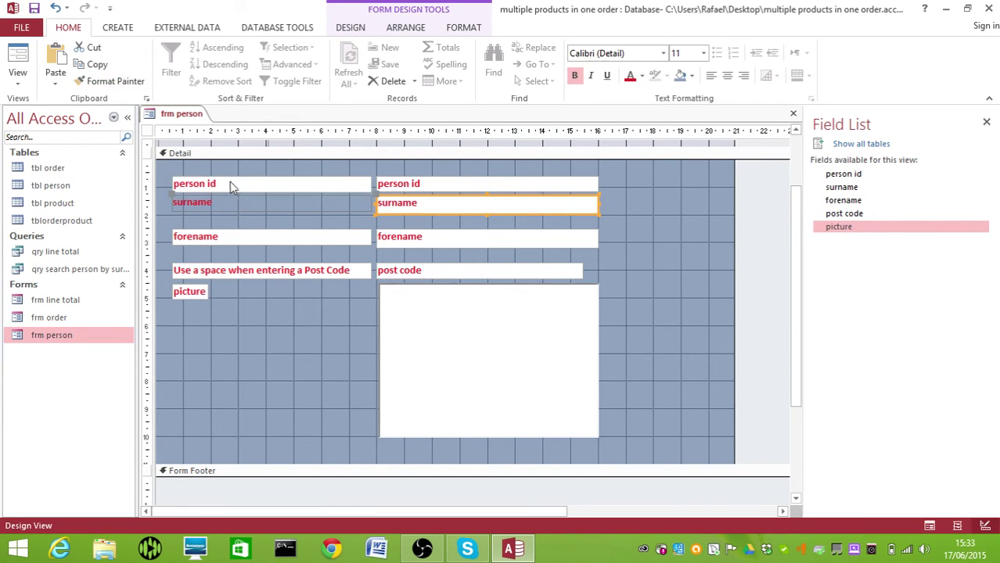
Try to copy the surname text box's formatting to the surname label with Format Painter
{"action": "left_click", "coordinate": [410, 206]}
{"action": "left_click", "coordinate": [115, 79]}
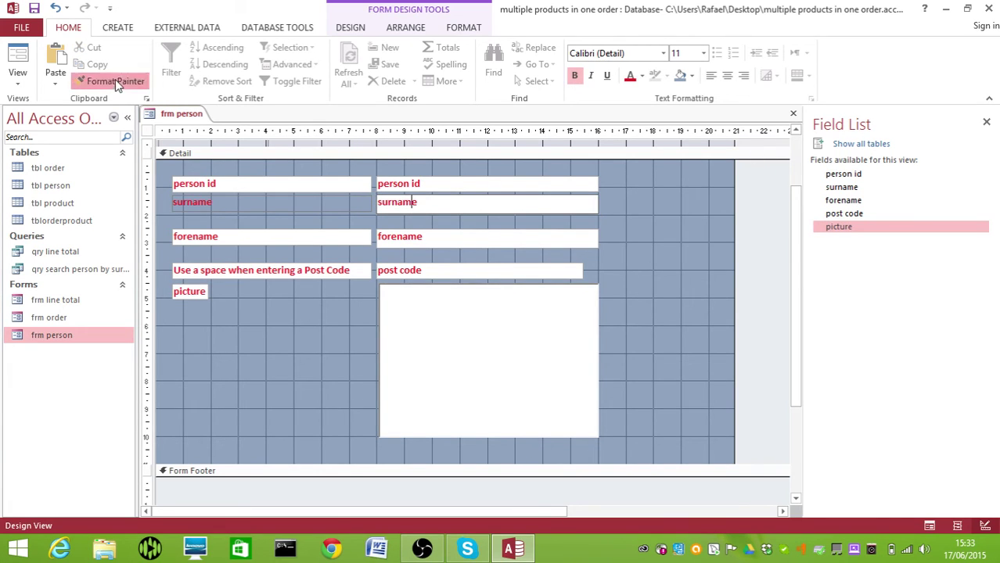
{"action": "left_click", "coordinate": [192, 201]}
{"action": "scroll", "coordinate": [223, 225], "scroll_direction": "up", "scroll_amount": 2}
{"action": "left_click", "coordinate": [434, 260]}
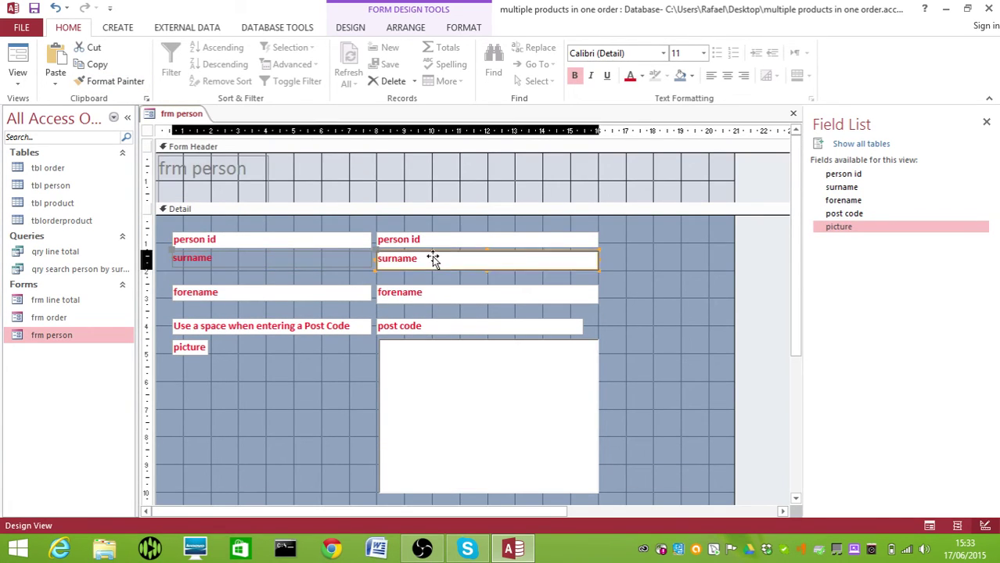
{"action": "left_click", "coordinate": [434, 260]}
{"action": "left_click", "coordinate": [115, 81]}
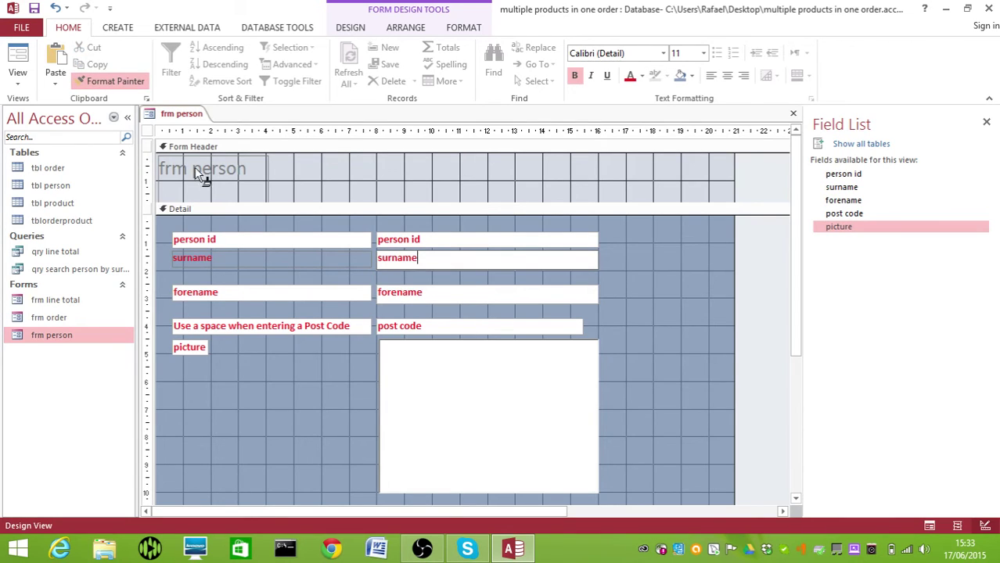
{"action": "left_click", "coordinate": [206, 259]}
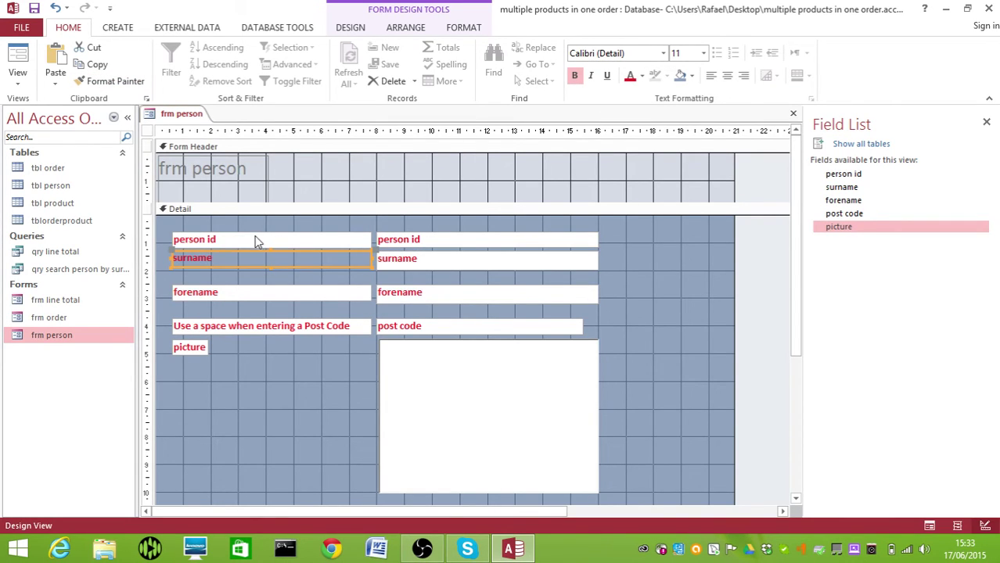
Move the person id label and text box from the Detail section into the Form Header, beside the form title
{"action": "scroll", "coordinate": [391, 293], "scroll_direction": "down", "scroll_amount": 1}
{"action": "scroll", "coordinate": [397, 292], "scroll_direction": "up", "scroll_amount": 1}
{"action": "left_click_drag", "start_coordinate": [342, 242], "coordinate": [449, 176]}
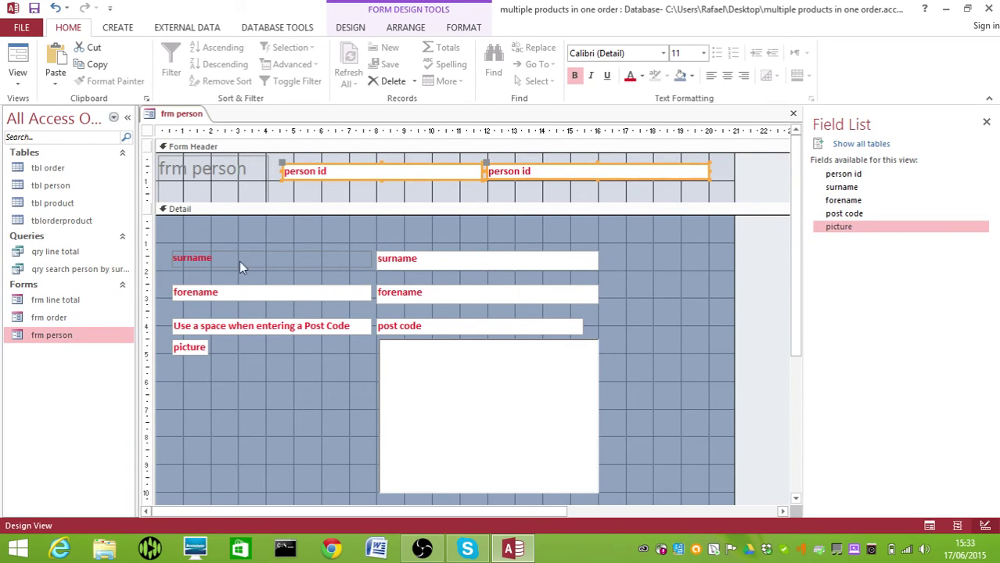
Try to copy the forename text box's formatting to the surname label with Format Painter
{"action": "left_click", "coordinate": [409, 294]}
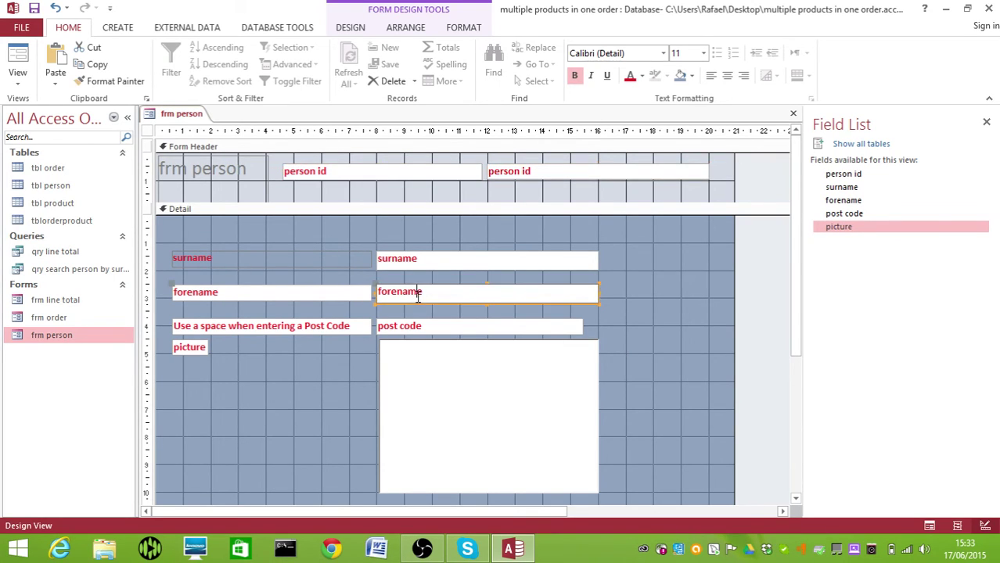
{"action": "left_click", "coordinate": [110, 81]}
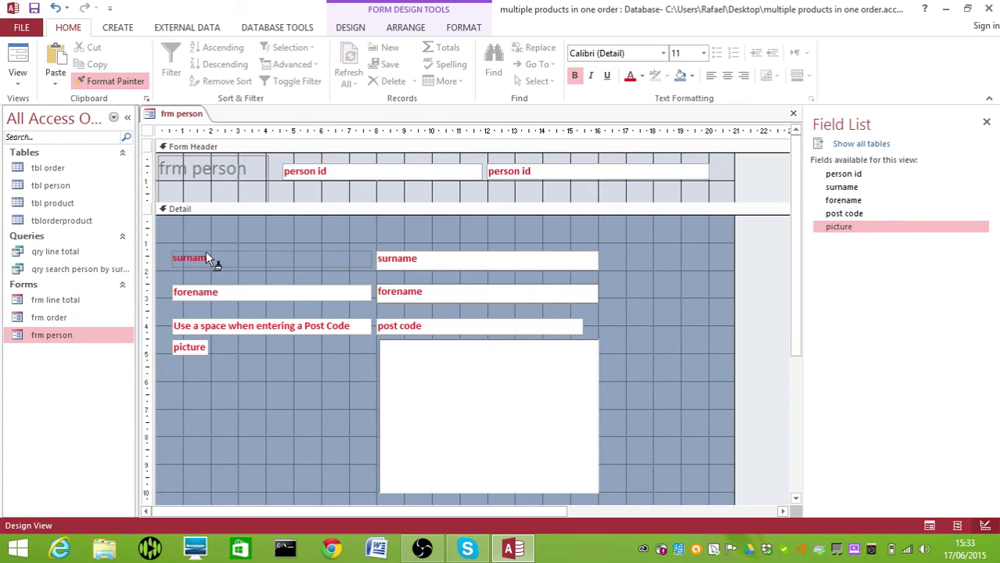
{"action": "left_click", "coordinate": [214, 259]}
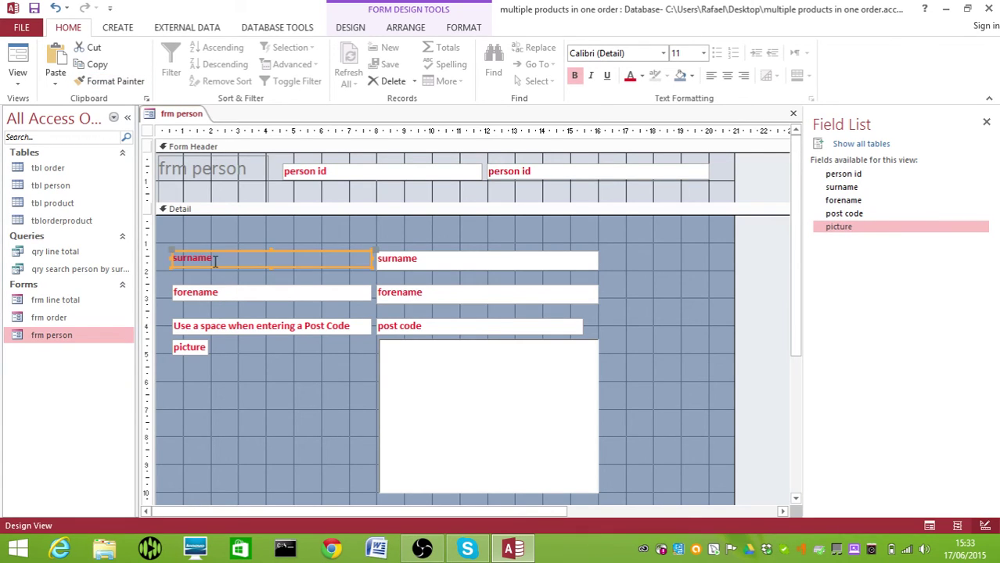
{"action": "left_click", "coordinate": [397, 296]}
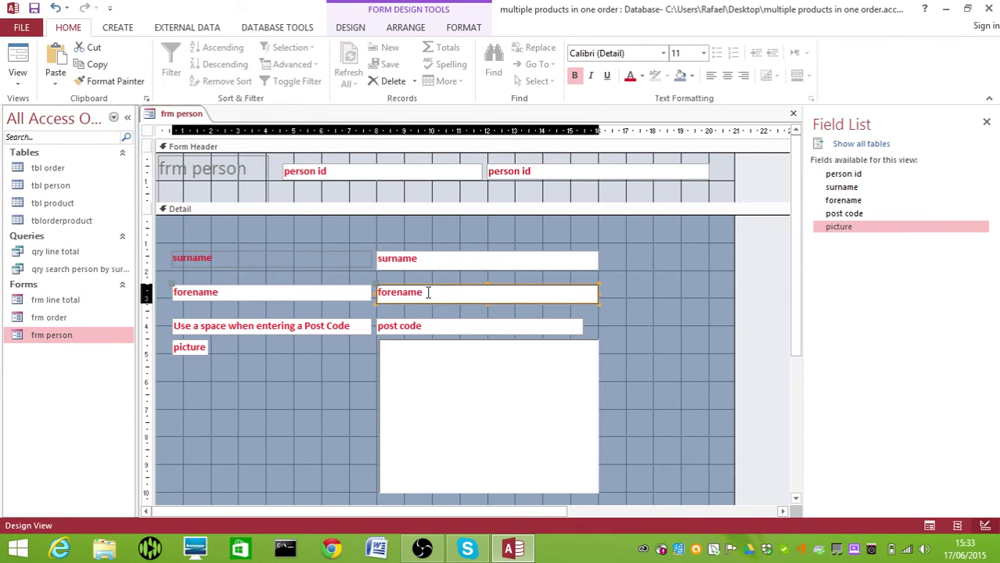
{"action": "left_click", "coordinate": [407, 292]}
{"action": "left_click", "coordinate": [139, 88]}
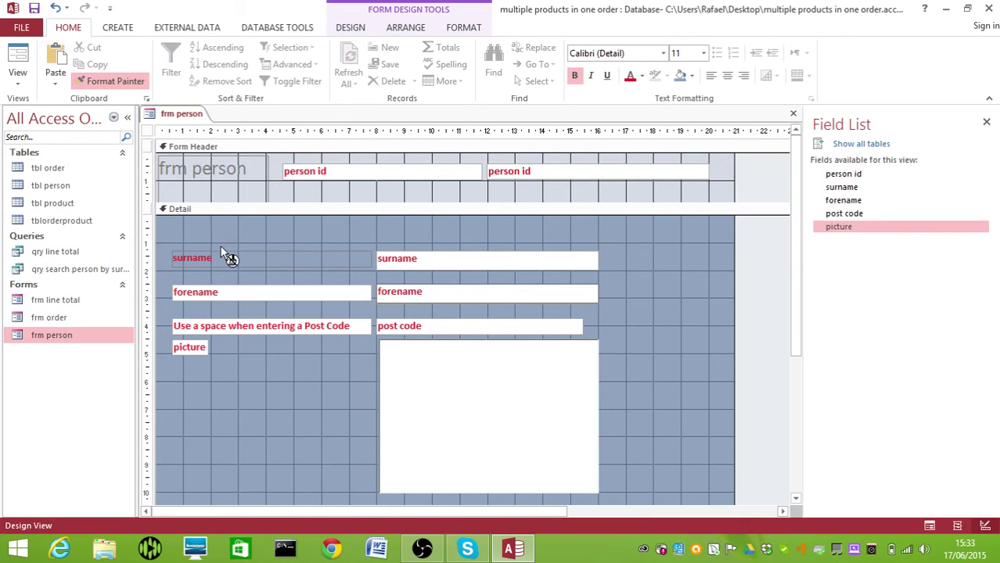
{"action": "left_click", "coordinate": [222, 243]}
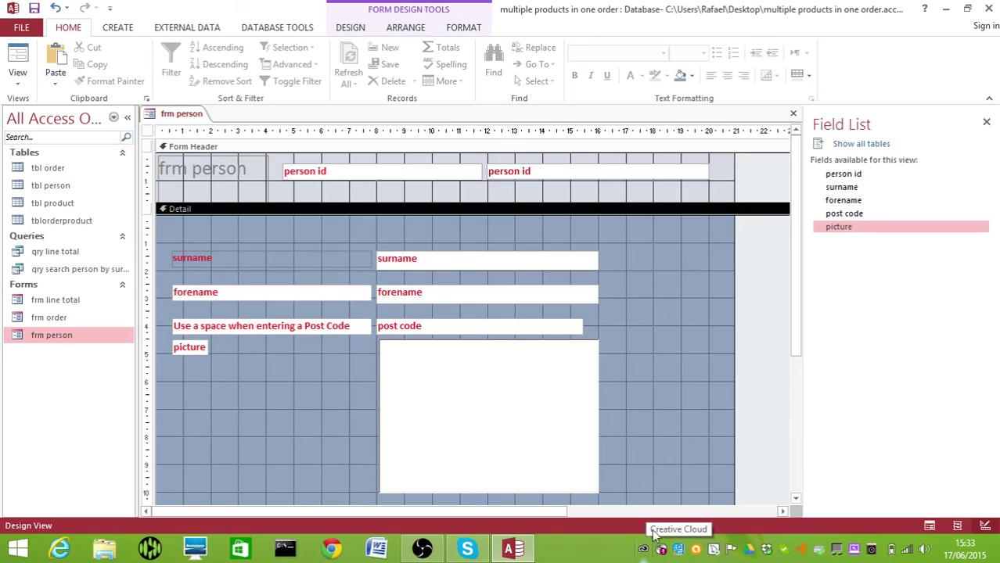
Close the field list and set the picture frame's Size Mode property to Stretch
{"action": "left_click", "coordinate": [987, 125]}
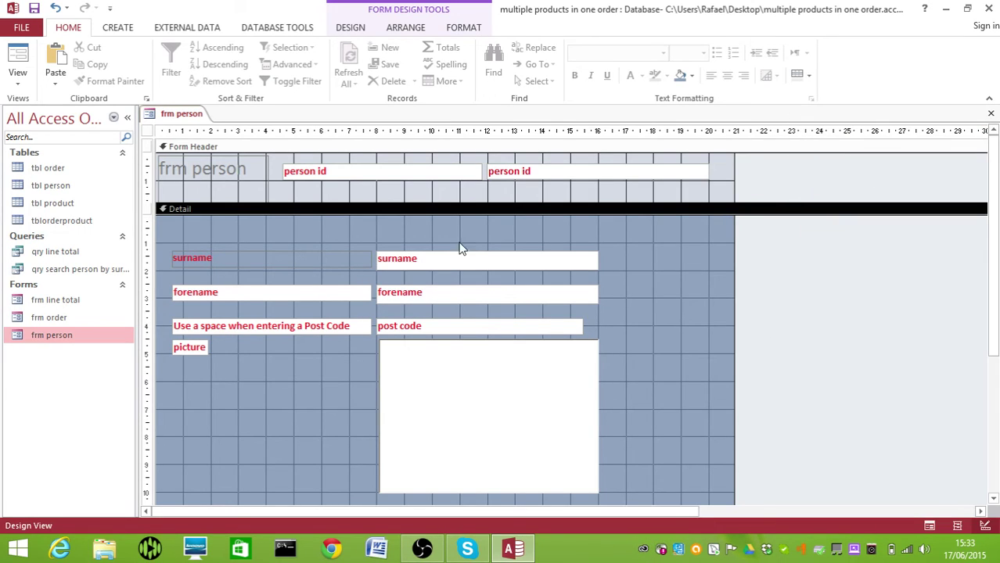
{"action": "right_click", "coordinate": [500, 390]}
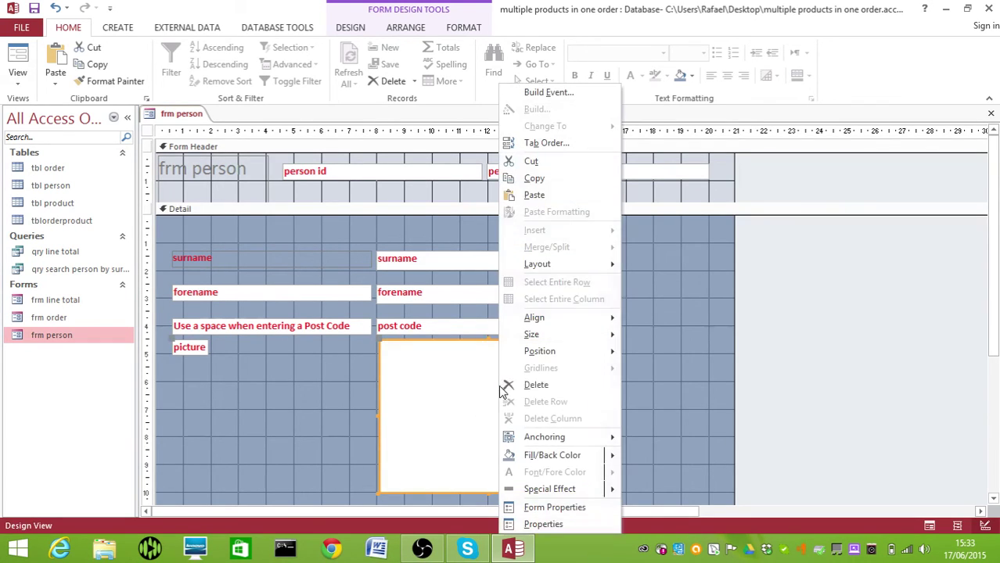
{"action": "left_click", "coordinate": [559, 524]}
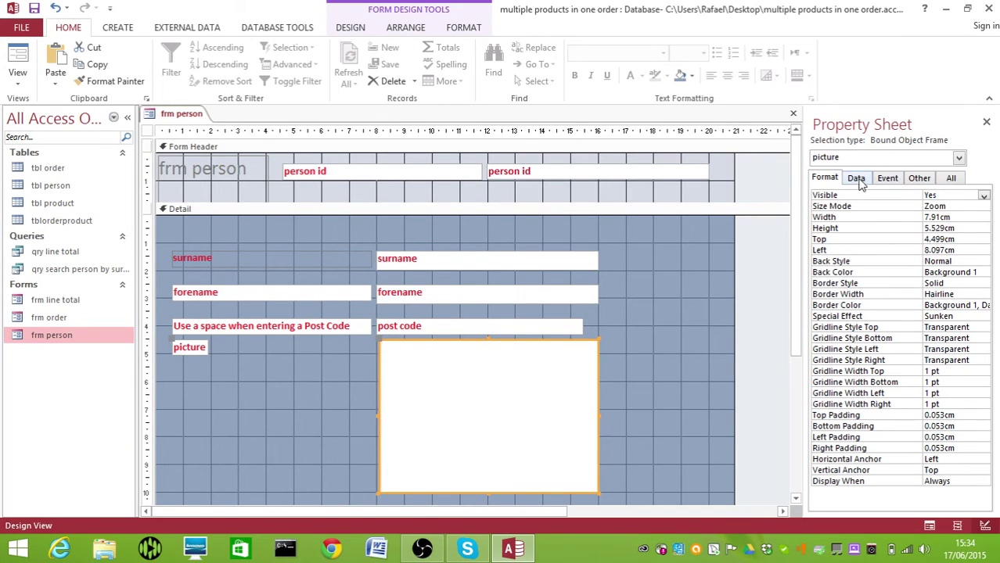
{"action": "left_click", "coordinate": [950, 206]}
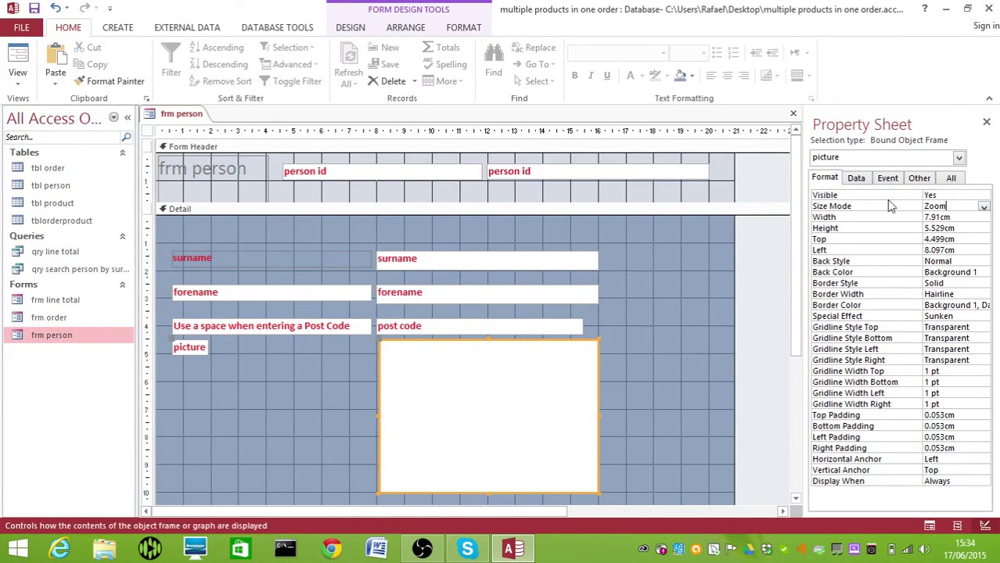
{"action": "left_click", "coordinate": [984, 206]}
{"action": "left_click", "coordinate": [956, 225]}
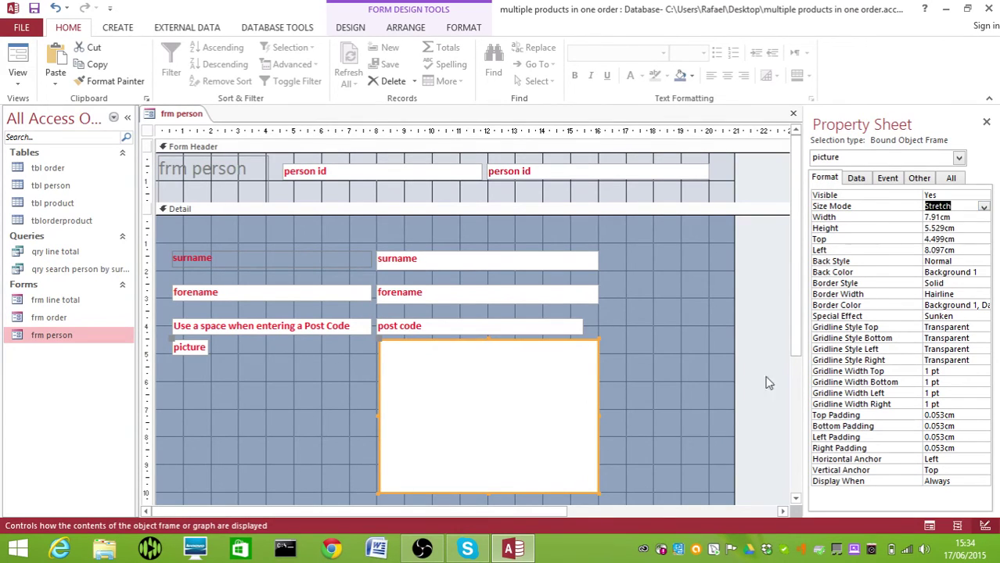
{"action": "left_click", "coordinate": [680, 384]}
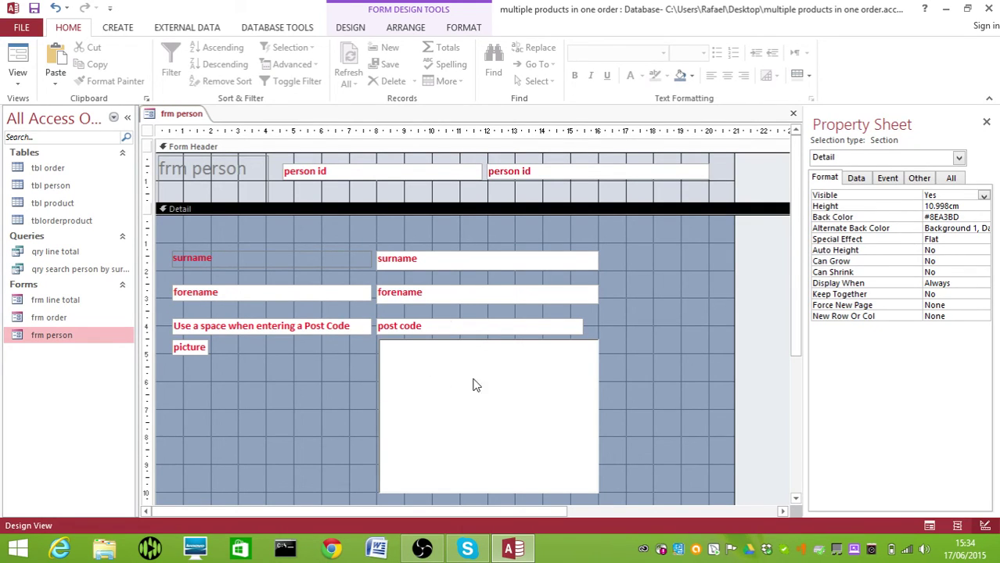
Check the form's layout in Form View and return to Design View
{"action": "right_click", "coordinate": [194, 117]}
{"action": "left_click", "coordinate": [219, 181]}
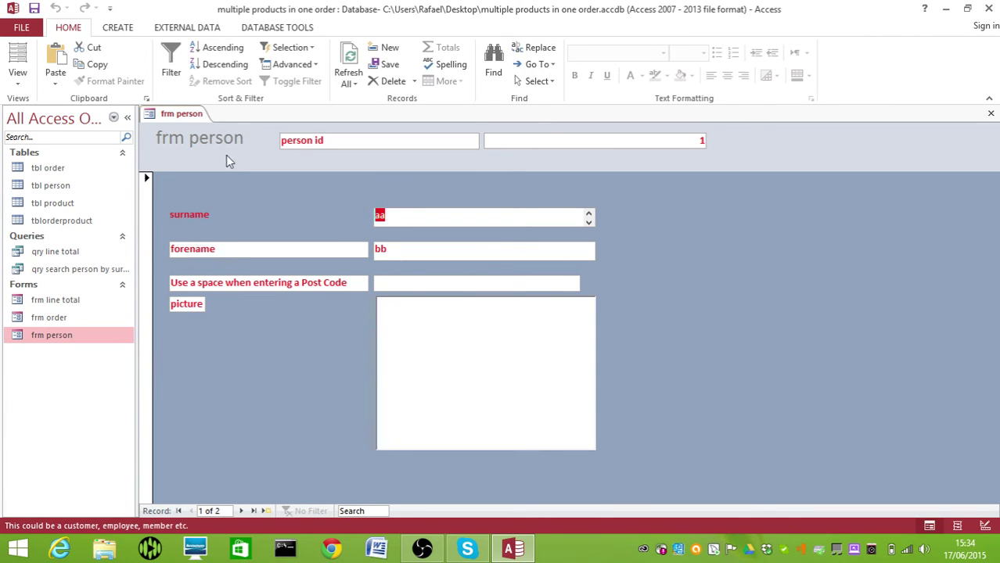
{"action": "right_click", "coordinate": [182, 115]}
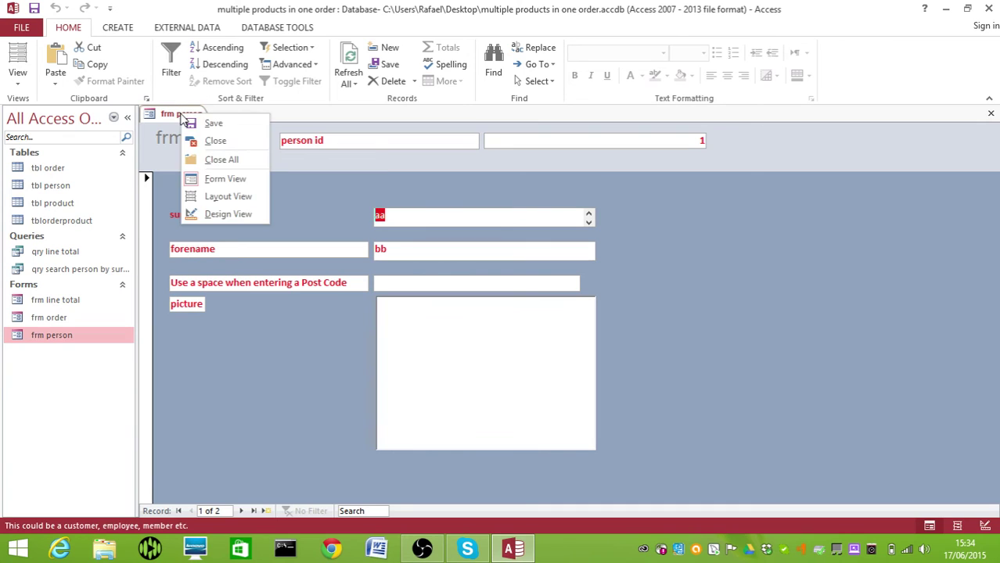
{"action": "left_click", "coordinate": [213, 215]}
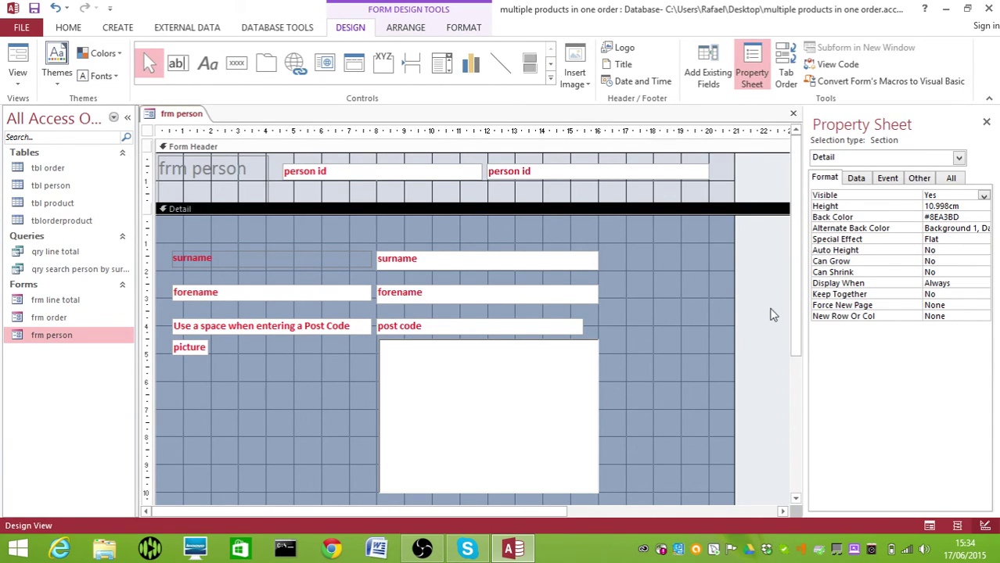
Enlarge the Form Footer to about 2.9 cm high and draw a 1 cm square command button about 2 cm across and 1 cm down
{"action": "left_click_drag", "start_coordinate": [797, 320], "coordinate": [749, 457]}
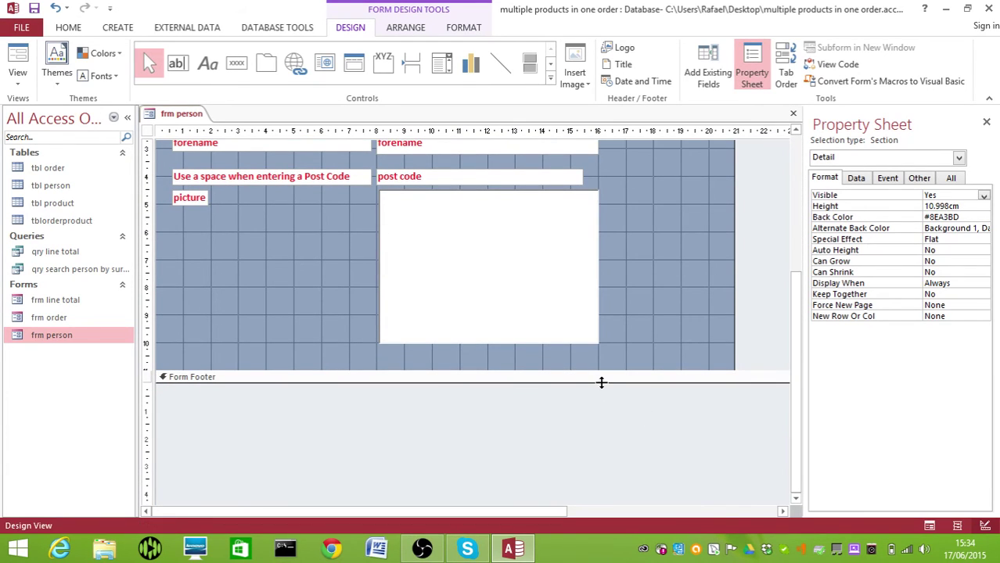
{"action": "left_click_drag", "start_coordinate": [602, 381], "coordinate": [599, 464]}
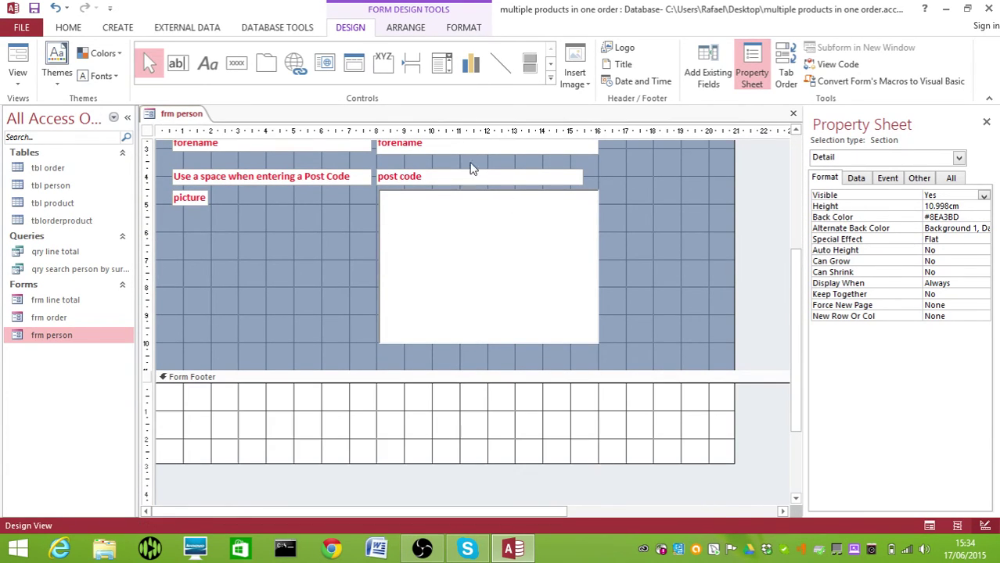
{"action": "left_click", "coordinate": [237, 63]}
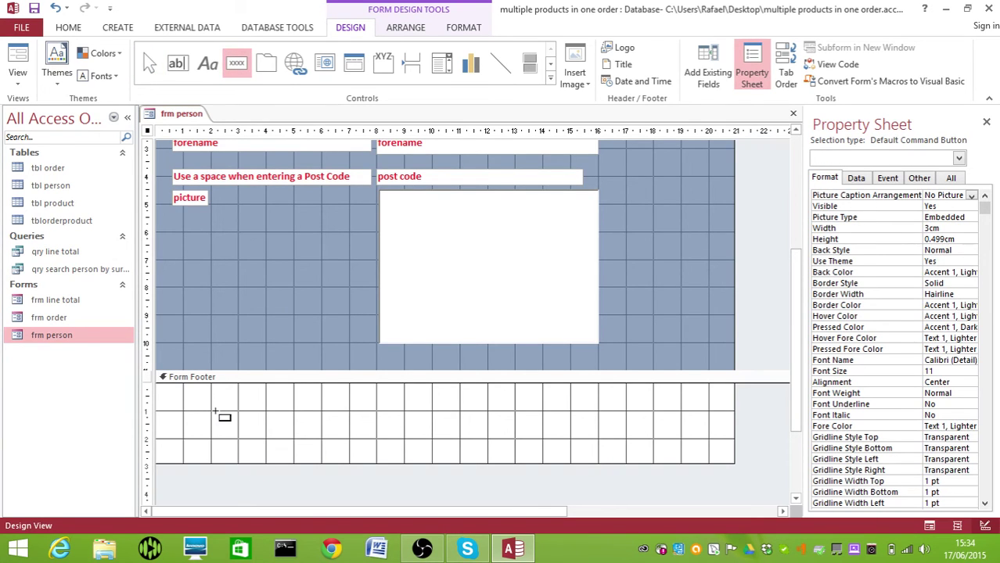
{"action": "left_click_drag", "start_coordinate": [211, 410], "coordinate": [238, 438]}
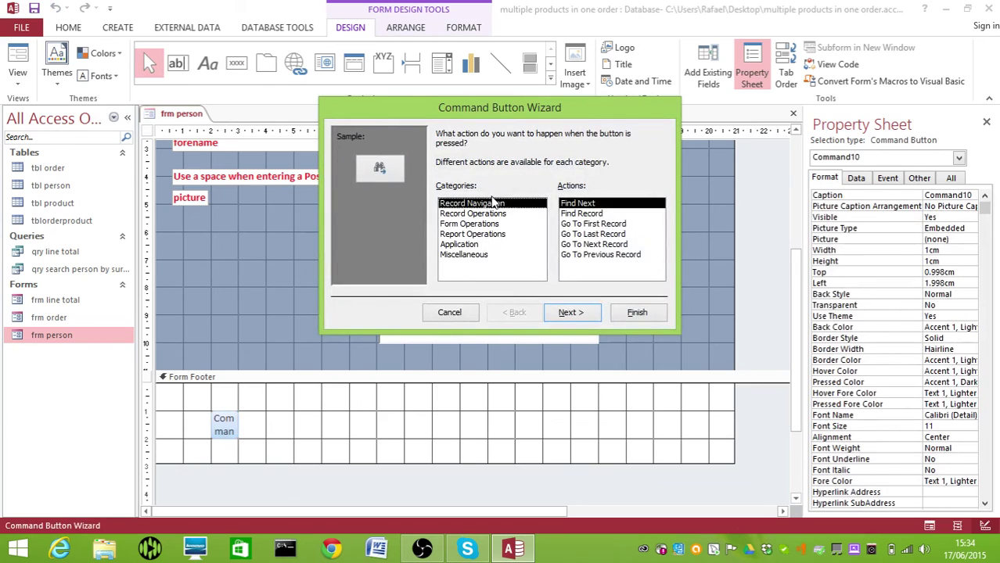
Examine the Record Navigation, Record Operations and Form Operations actions offered by the Command Button Wizard
{"action": "left_click", "coordinate": [596, 223]}
{"action": "left_click", "coordinate": [597, 234]}
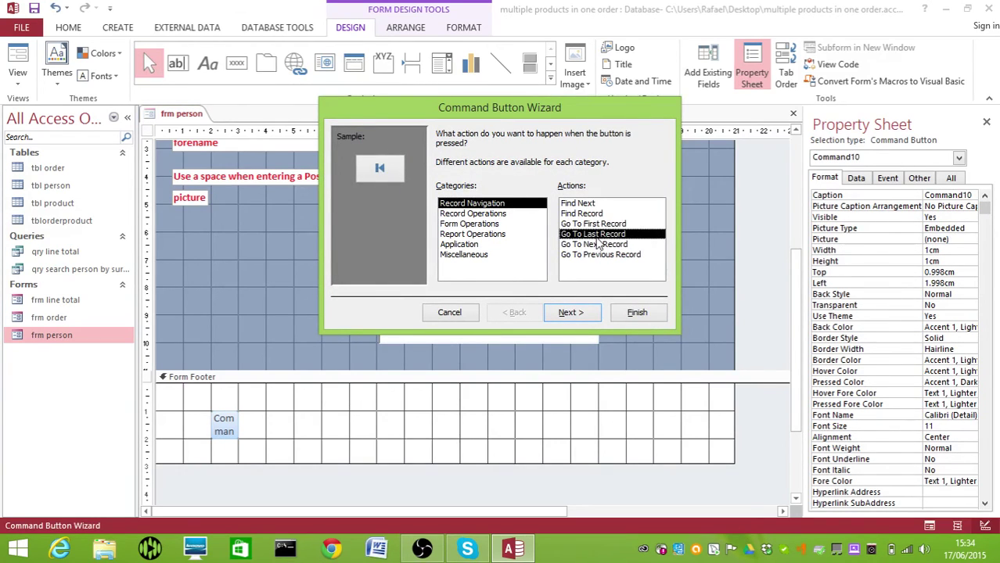
{"action": "left_click", "coordinate": [598, 244]}
{"action": "left_click", "coordinate": [599, 254]}
{"action": "left_click", "coordinate": [507, 214]}
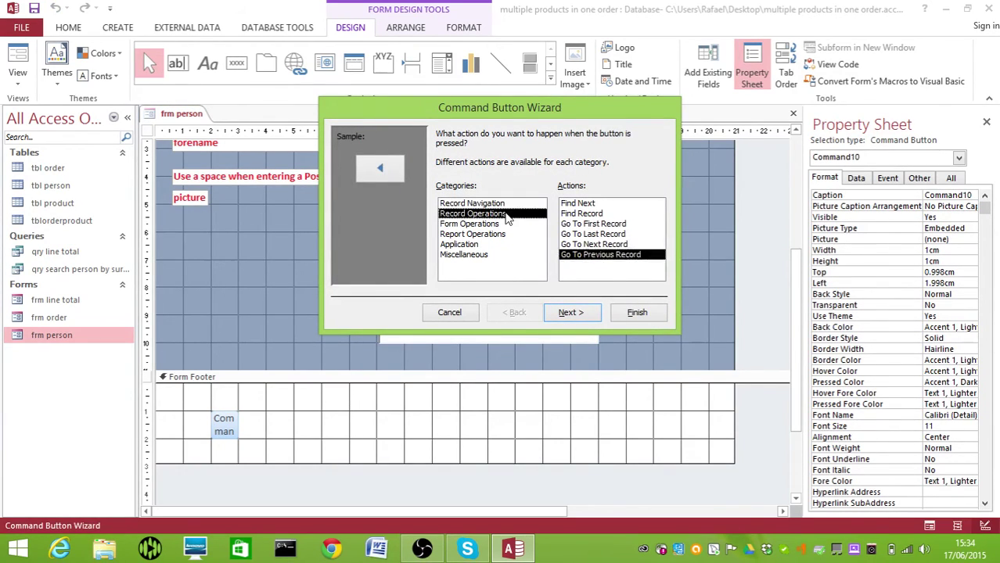
{"action": "left_click", "coordinate": [594, 245]}
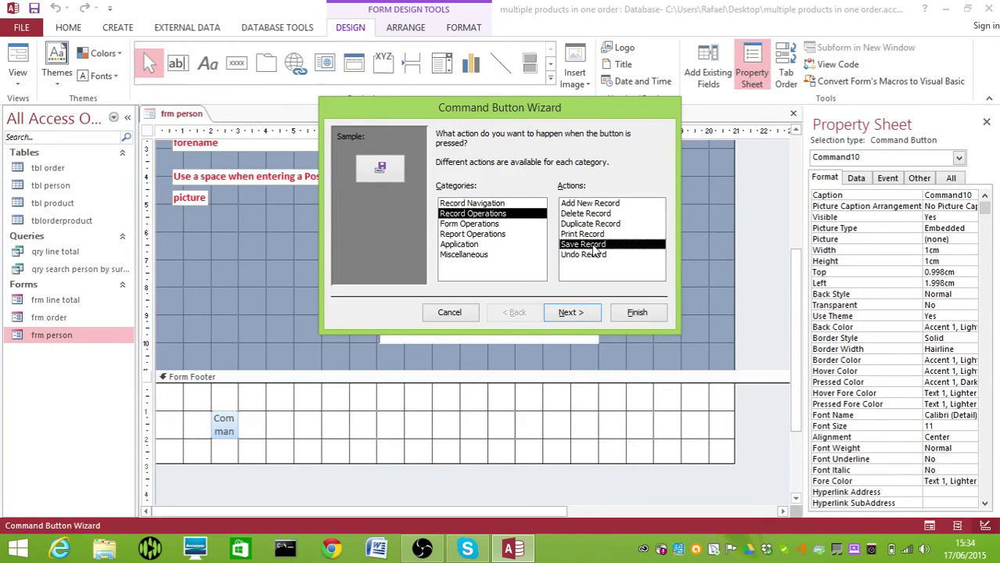
{"action": "left_click", "coordinate": [489, 224]}
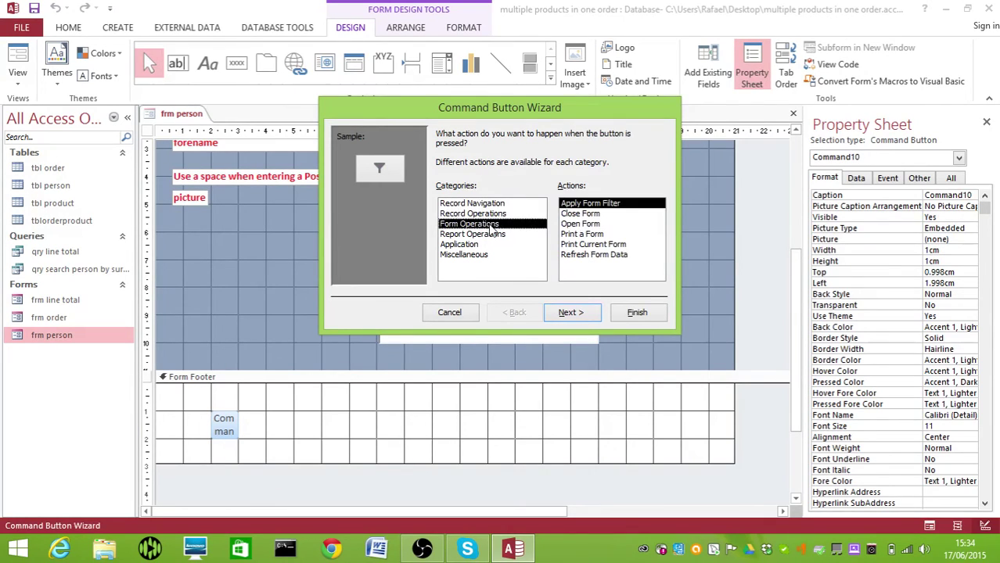
{"action": "left_click", "coordinate": [588, 214]}
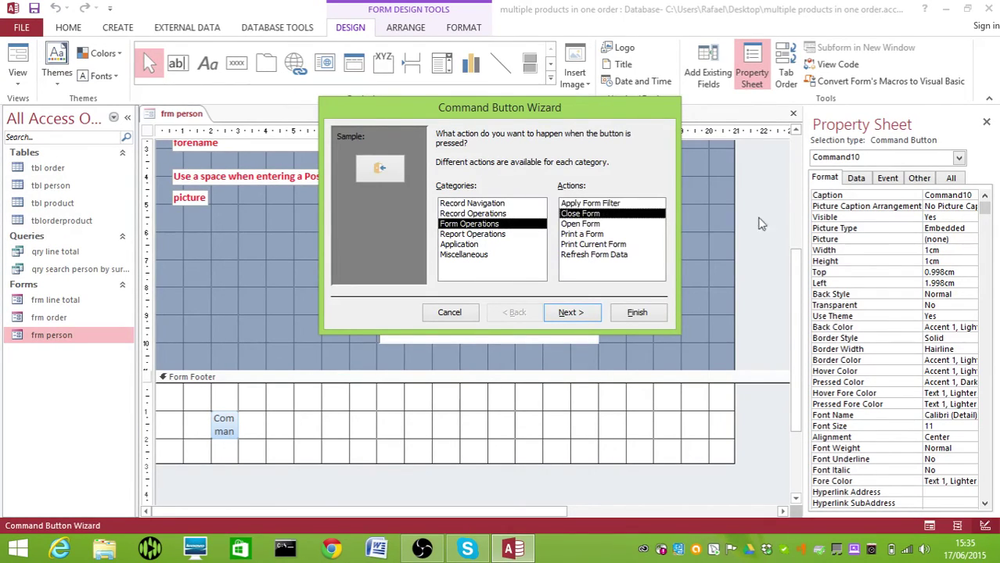
Assign the Go To First Record action to the footer button with the Go To First picture, keeping the default name
{"action": "left_click", "coordinate": [488, 204]}
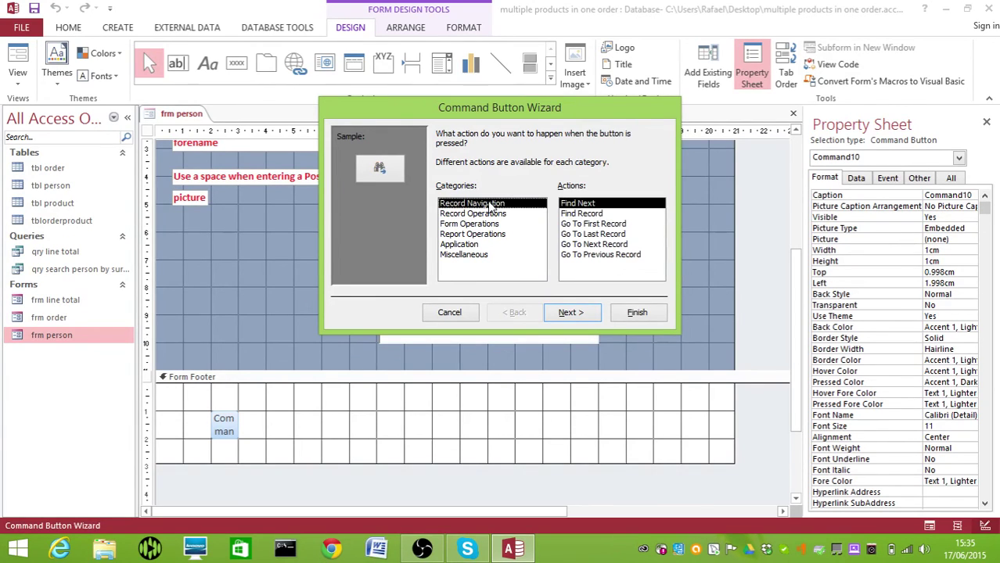
{"action": "left_click", "coordinate": [597, 226]}
{"action": "left_click", "coordinate": [580, 316]}
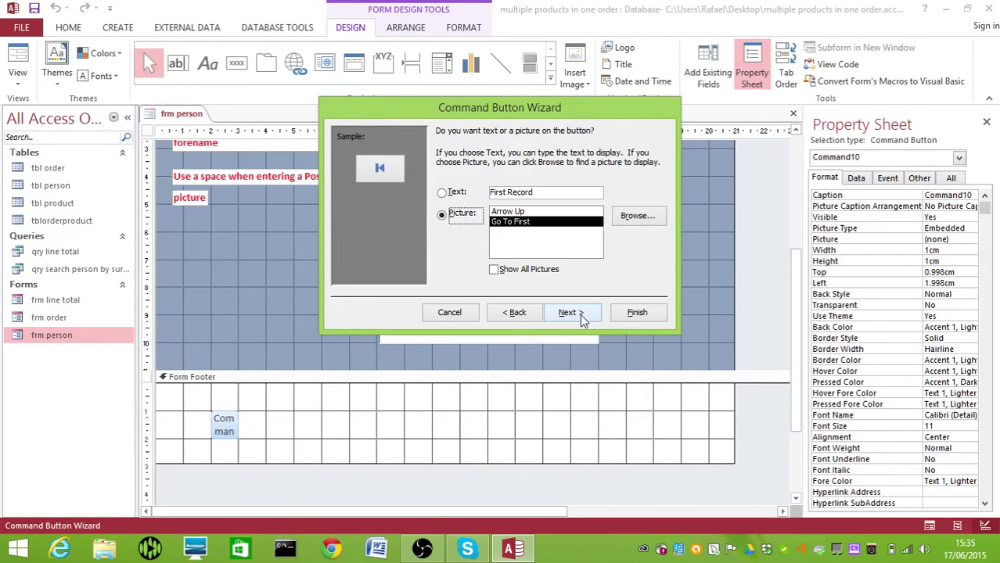
{"action": "left_click", "coordinate": [581, 314]}
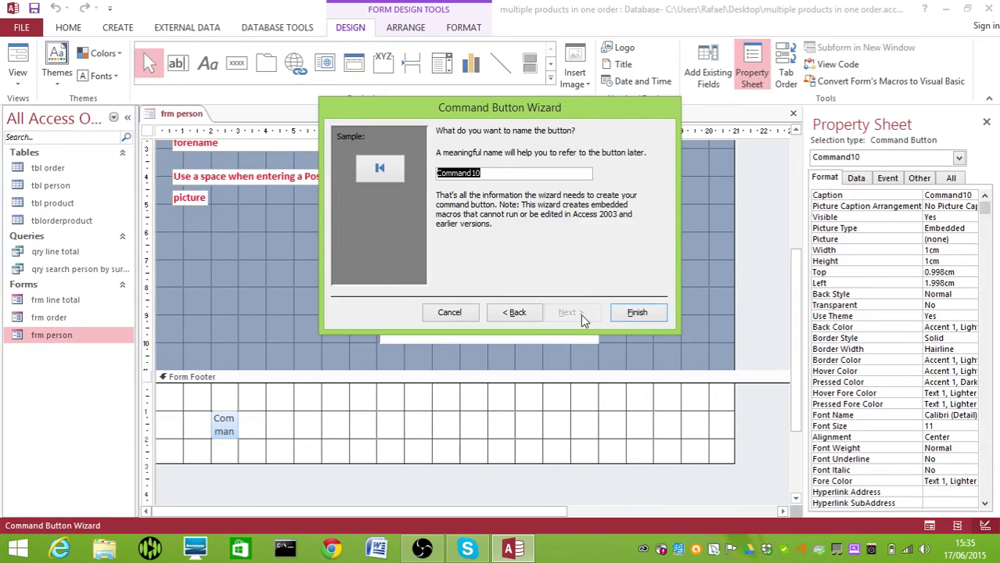
{"action": "left_click", "coordinate": [624, 313]}
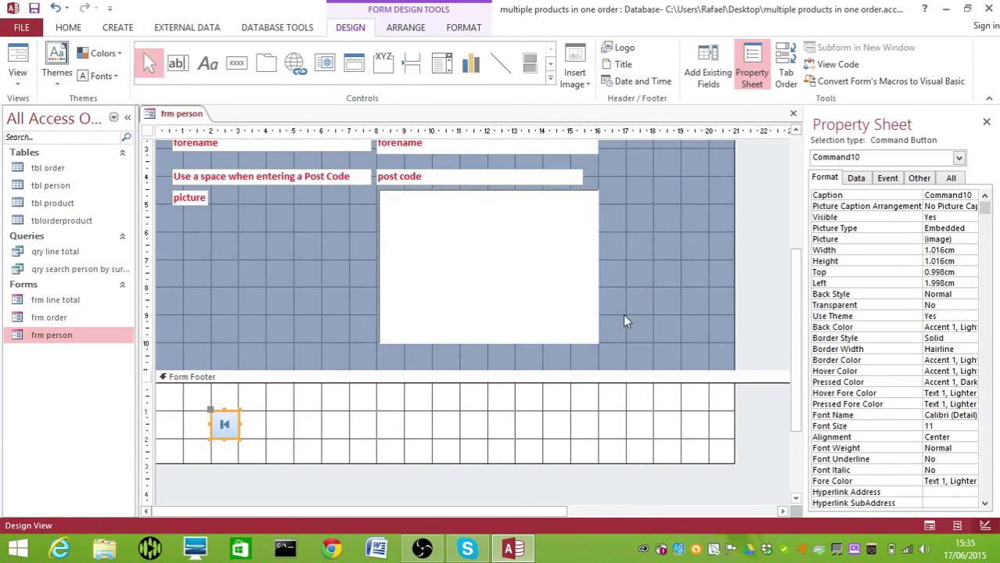
{"action": "left_click", "coordinate": [546, 408]}
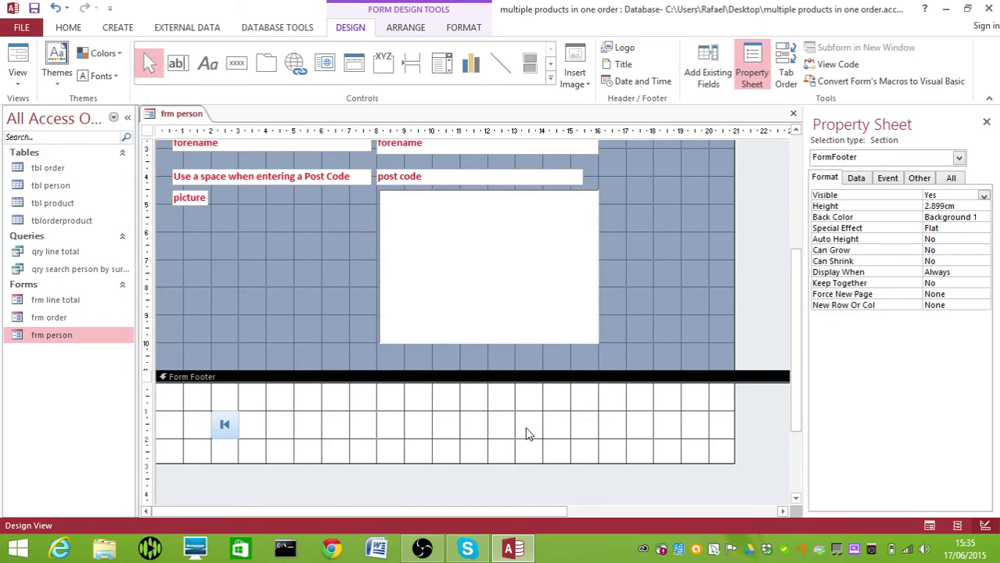
{"action": "scroll", "coordinate": [526, 433], "scroll_direction": "up", "scroll_amount": 5}
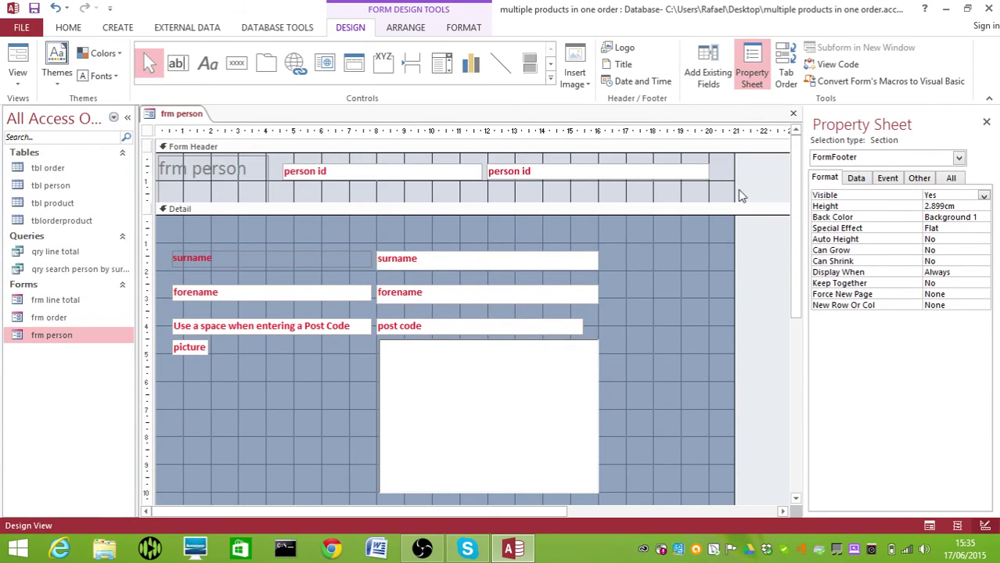
Widen the form to about 22.4 cm and draw a command button about 1 by 1.1 cm in the Form Header, 21 cm across
{"action": "mouse_move", "coordinate": [734, 191]}
{"action": "left_mouse_down"}
{"action": "mouse_move", "coordinate": [797, 196]}
{"action": "mouse_move", "coordinate": [749, 197]}
{"action": "left_mouse_up"}
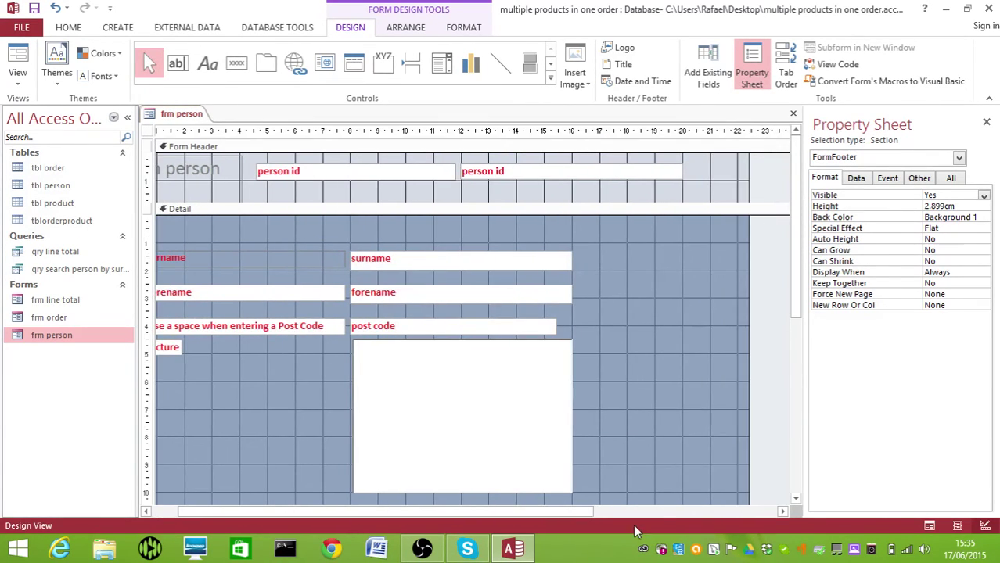
{"action": "left_click_drag", "start_coordinate": [301, 513], "coordinate": [239, 512]}
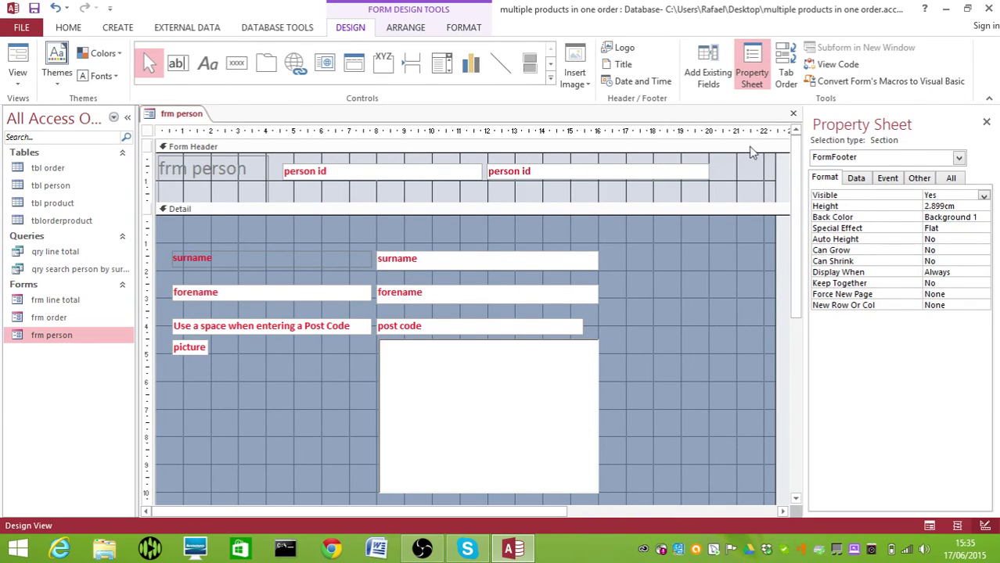
{"action": "left_click", "coordinate": [245, 70]}
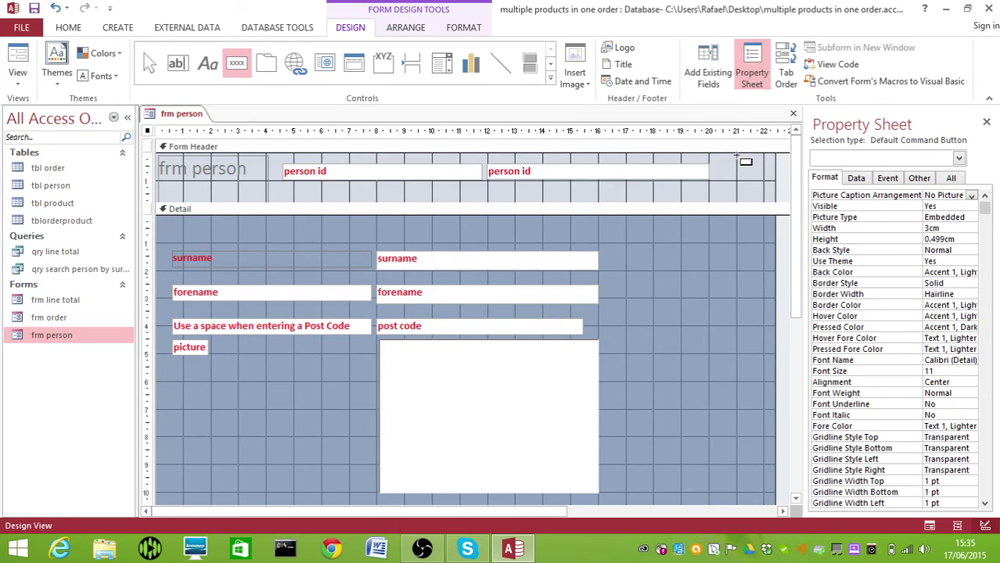
{"action": "left_click_drag", "start_coordinate": [736, 155], "coordinate": [763, 187]}
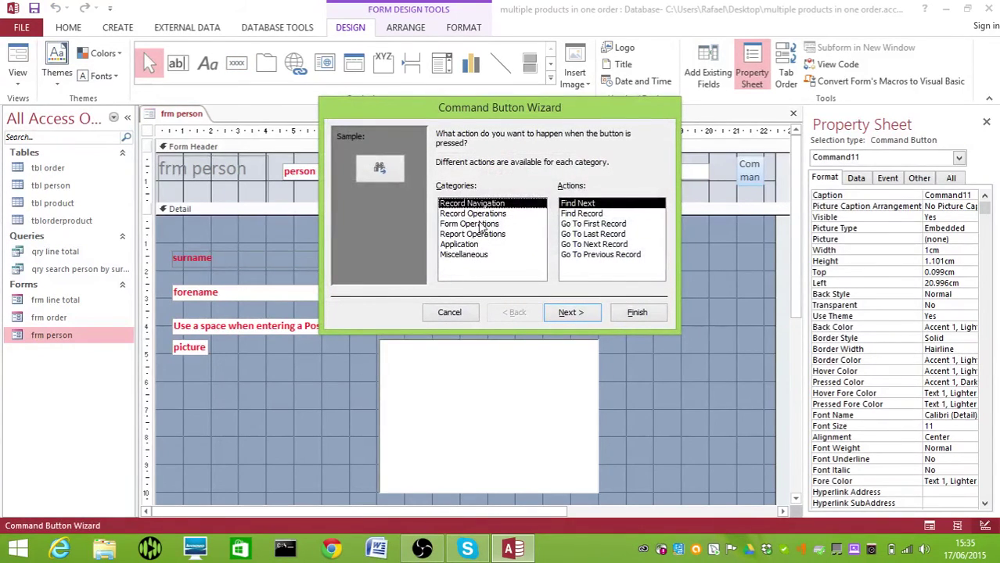
Assign the Close Form action to the header button with the Exit Doorway picture, keeping the default name
{"action": "left_click", "coordinate": [480, 225]}
{"action": "left_click", "coordinate": [583, 214]}
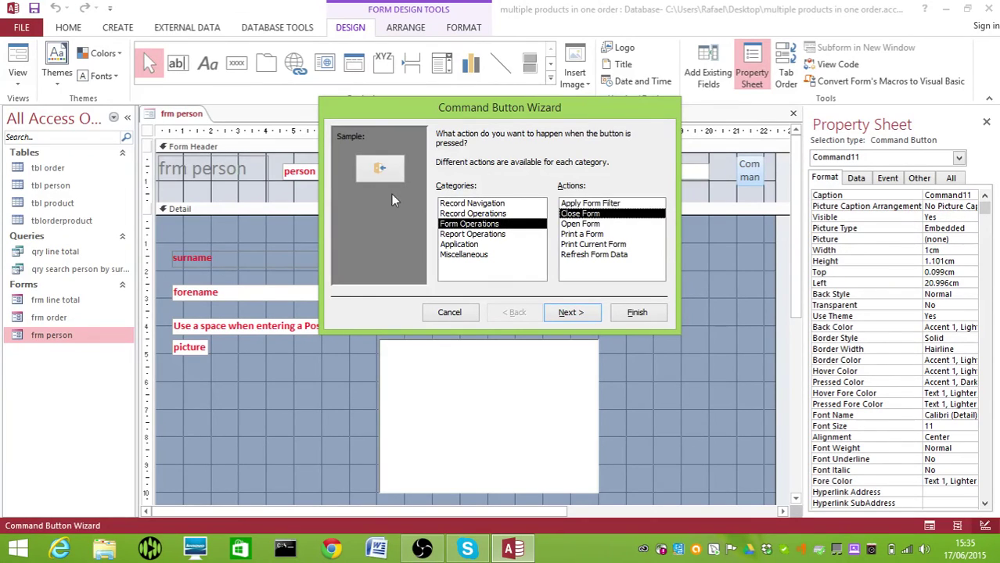
{"action": "left_click", "coordinate": [571, 312]}
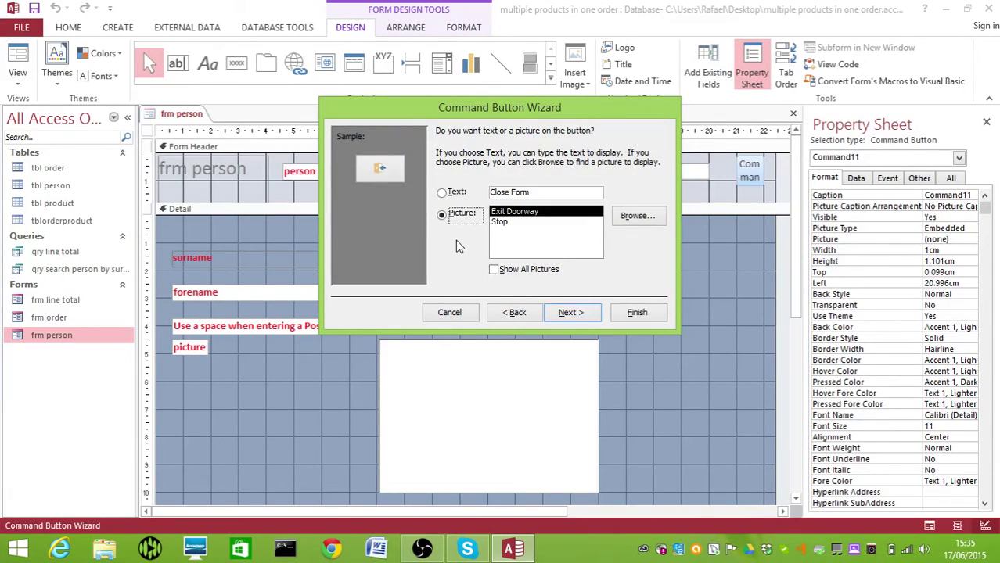
{"action": "left_click", "coordinate": [577, 313]}
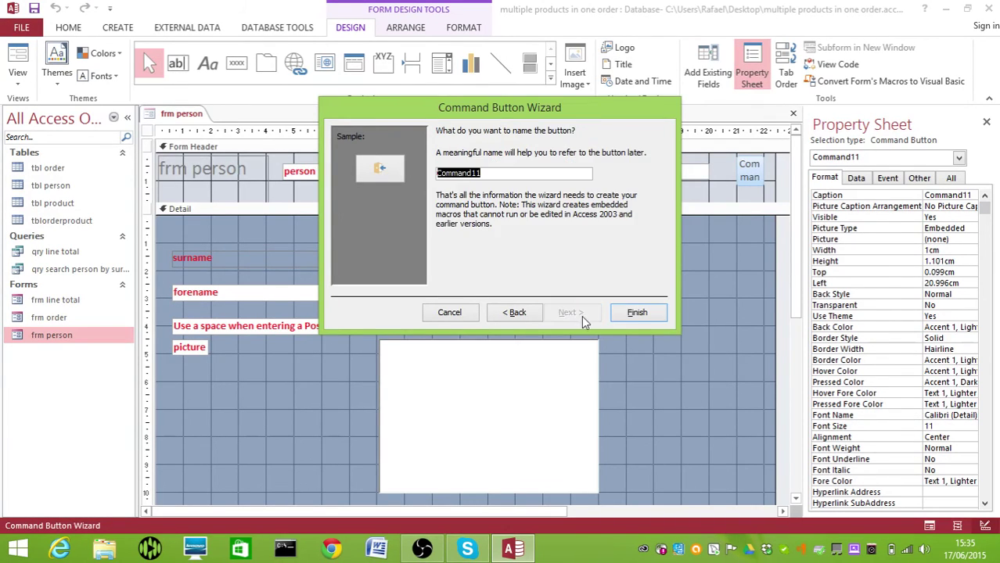
{"action": "left_click", "coordinate": [635, 313]}
{"action": "left_click", "coordinate": [743, 339]}
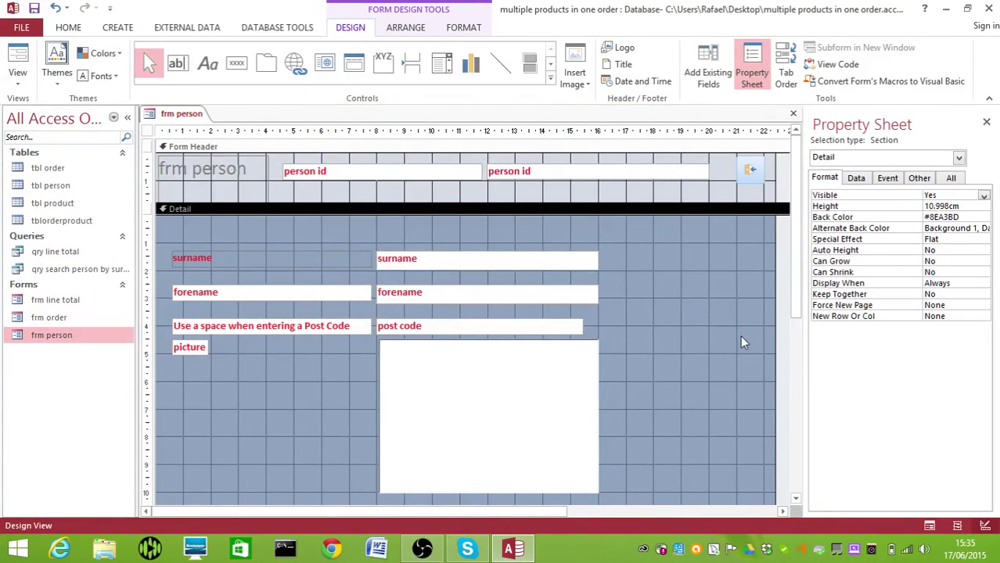
Check the new header button in Form View and return to Design View
{"action": "right_click", "coordinate": [170, 116]}
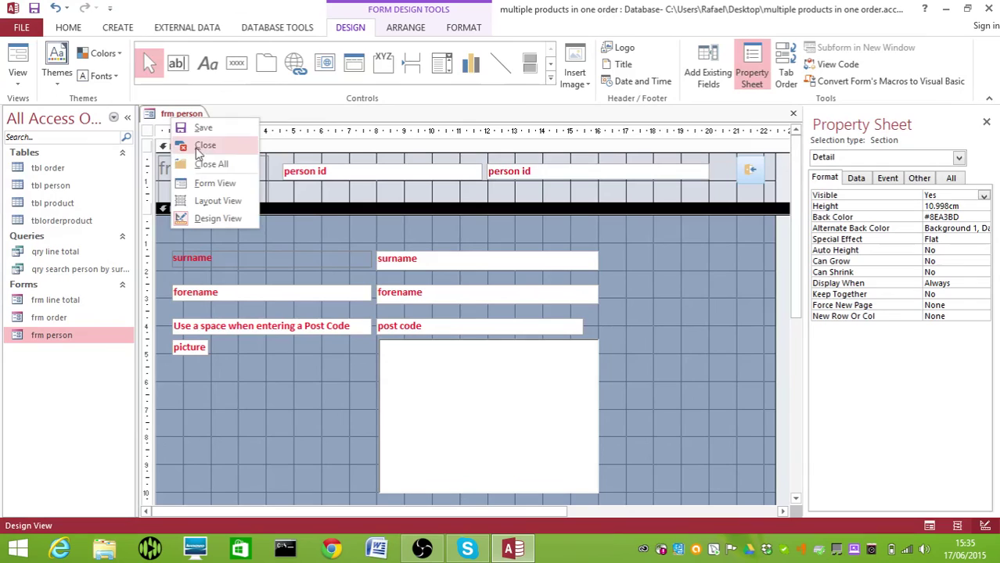
{"action": "left_click", "coordinate": [208, 186]}
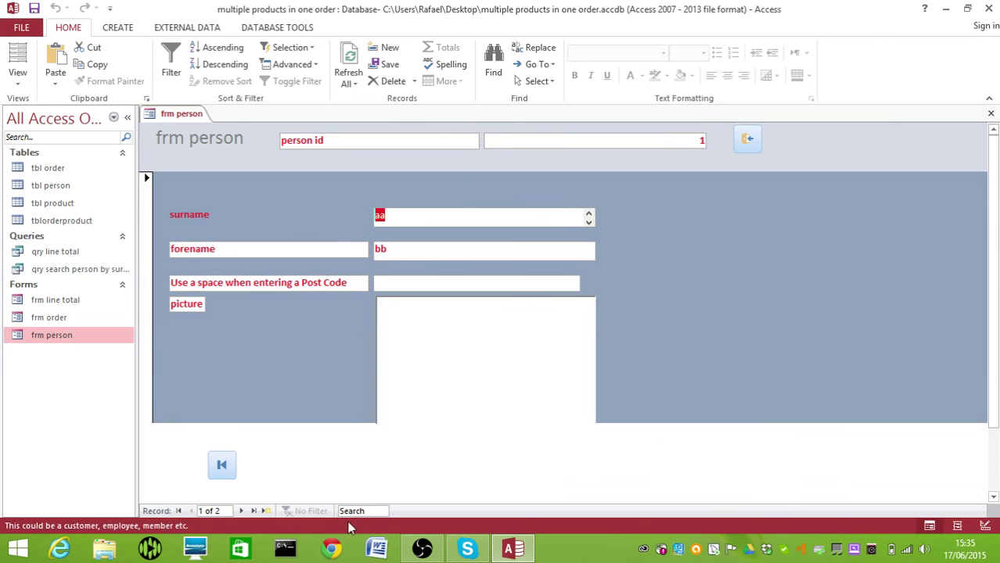
{"action": "right_click", "coordinate": [179, 122]}
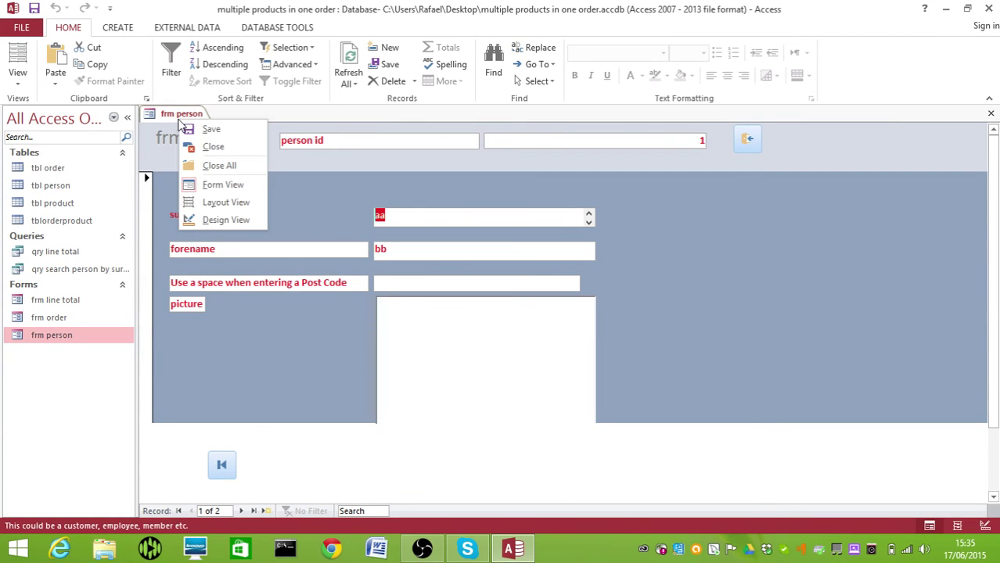
{"action": "left_click", "coordinate": [235, 220]}
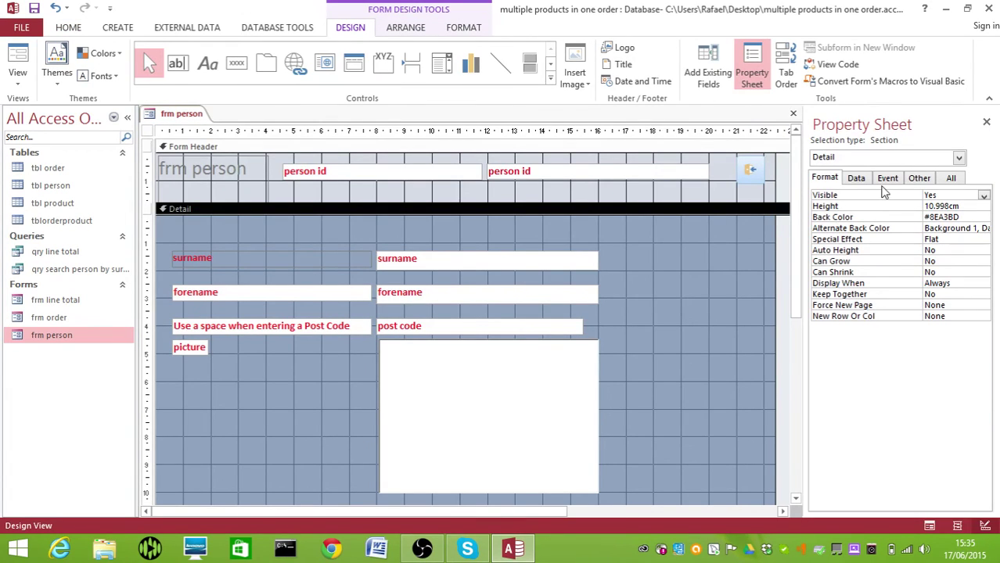
Set the form's Record Selectors and Navigation Buttons properties to No and close the Property Sheet
{"action": "left_click", "coordinate": [146, 132]}
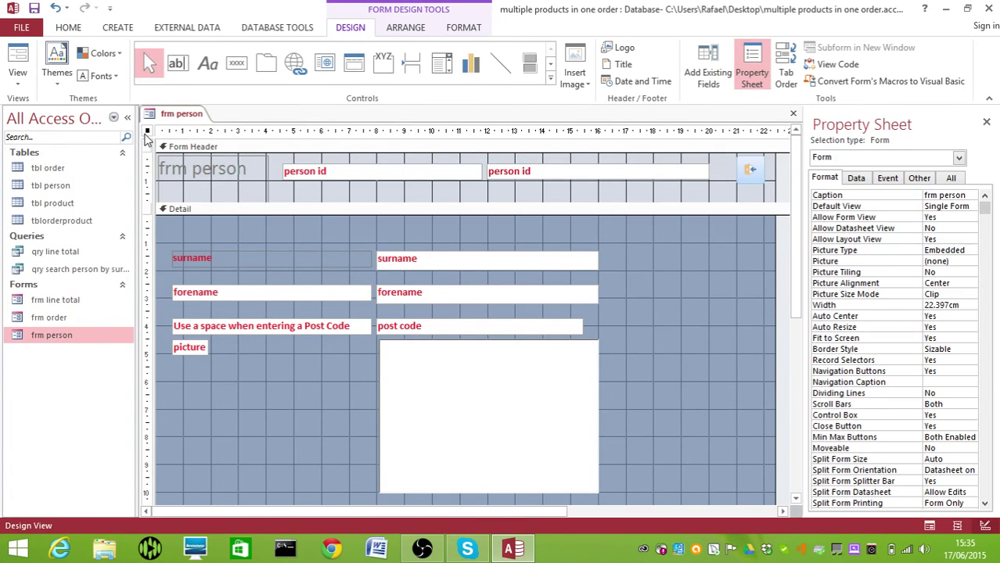
{"action": "left_click", "coordinate": [944, 362]}
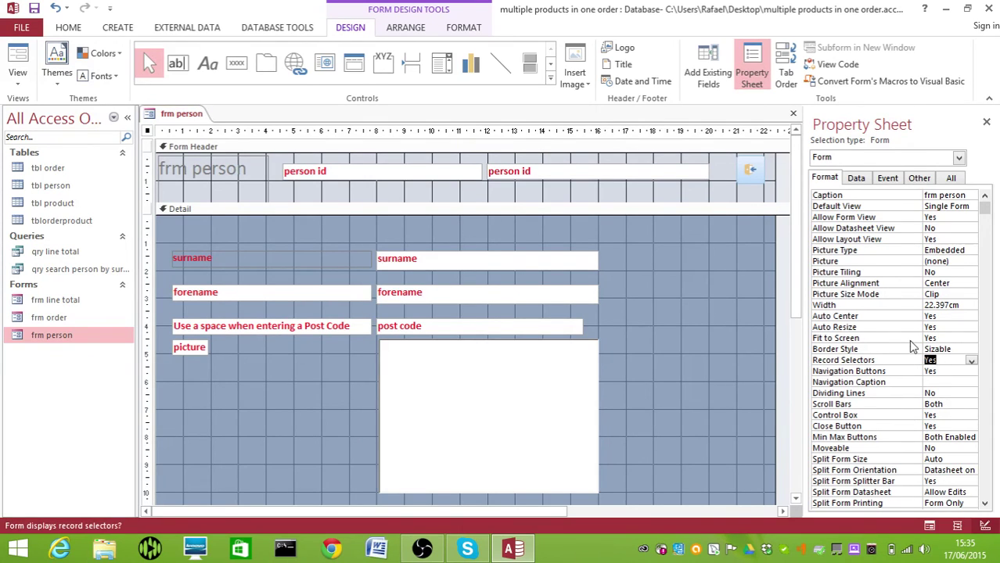
{"action": "type", "text": "no"}
{"action": "key", "text": "Return"}
{"action": "type", "text": "n"}
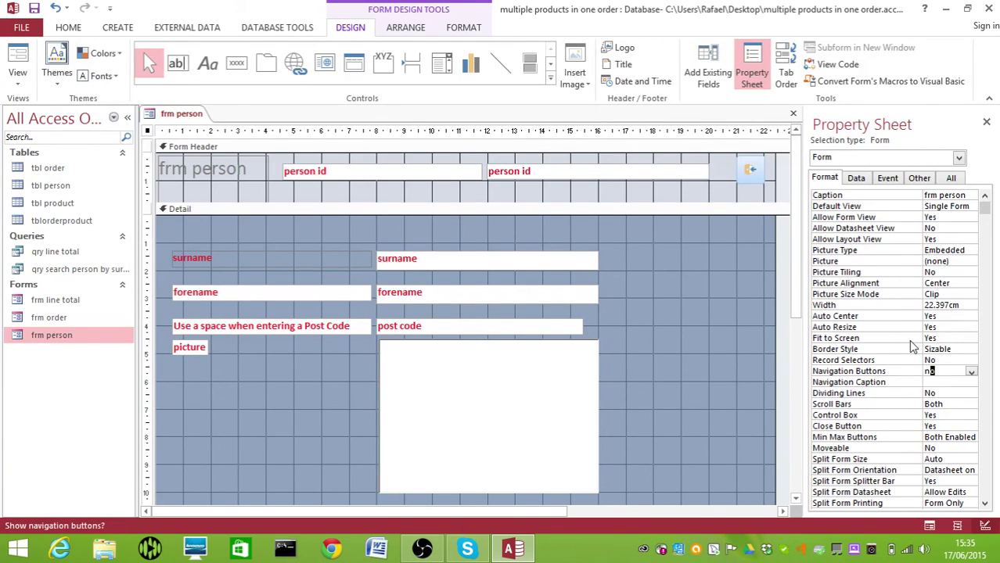
{"action": "left_click", "coordinate": [985, 122]}
Show the form in Form View with the Navigation Pane collapsed and select the first record's empty picture field
{"action": "right_click", "coordinate": [172, 114]}
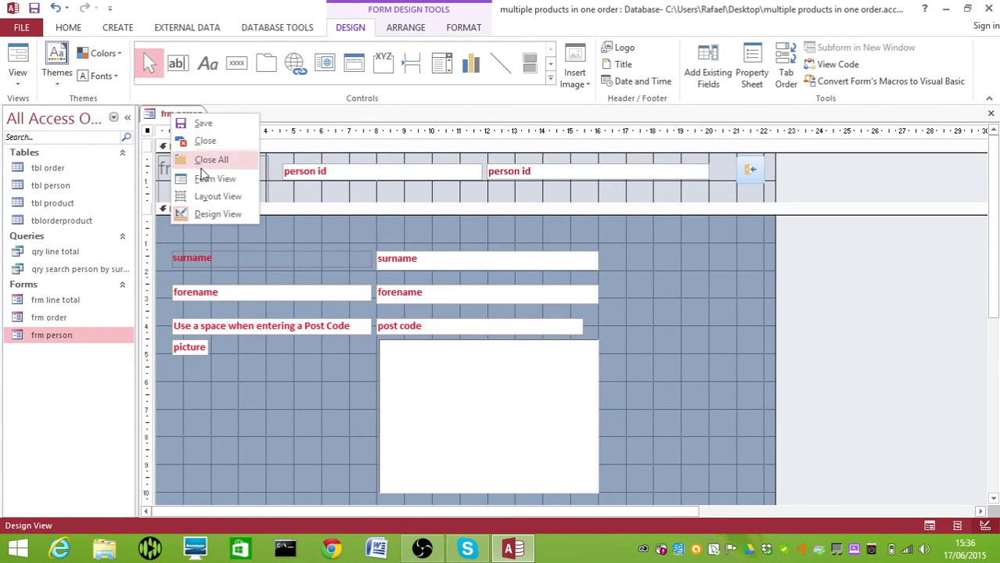
{"action": "left_click", "coordinate": [202, 175]}
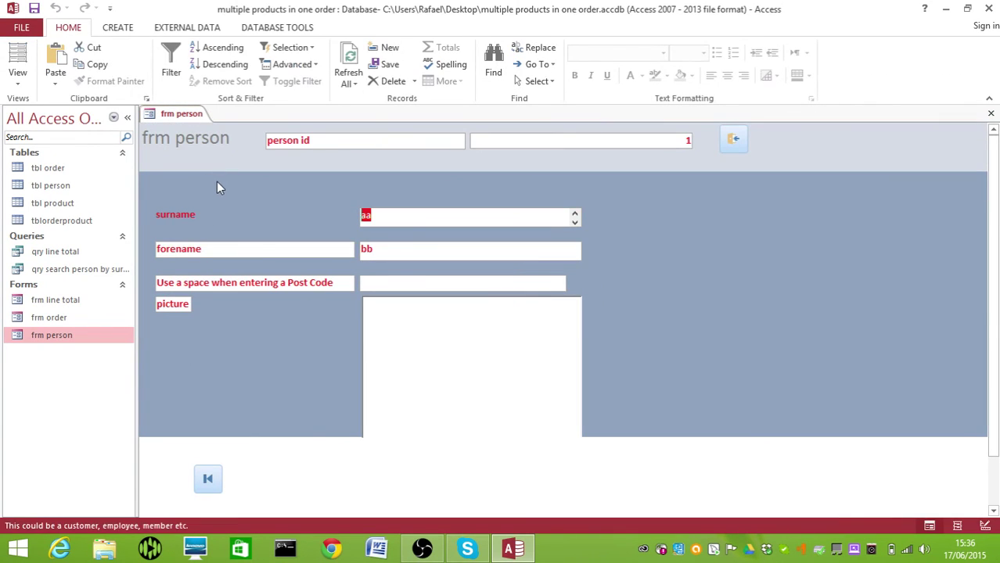
{"action": "left_click", "coordinate": [127, 118]}
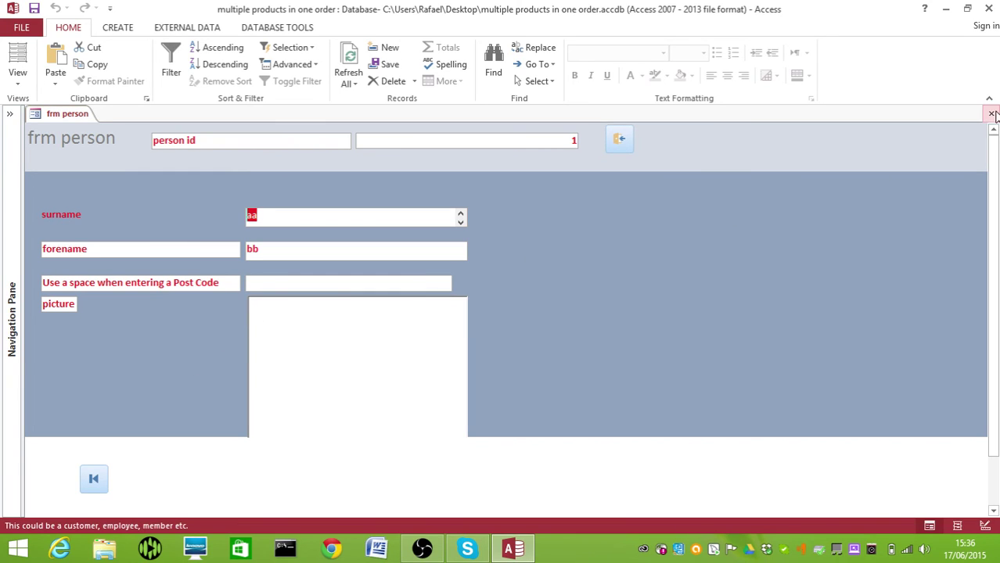
{"action": "left_click", "coordinate": [286, 363]}
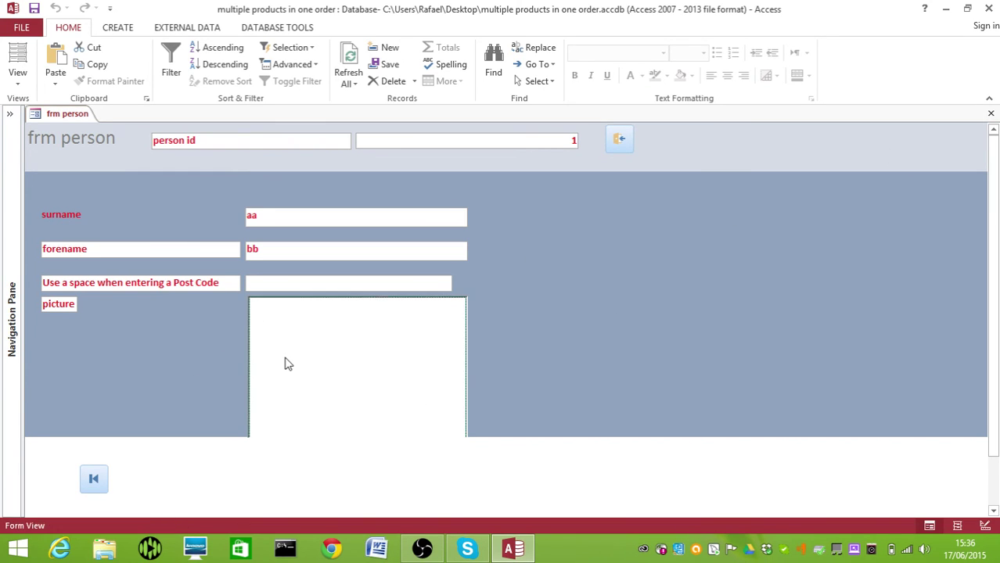
Switch to Chrome and search Google Images for "random person generator"
{"action": "left_click", "coordinate": [352, 552]}
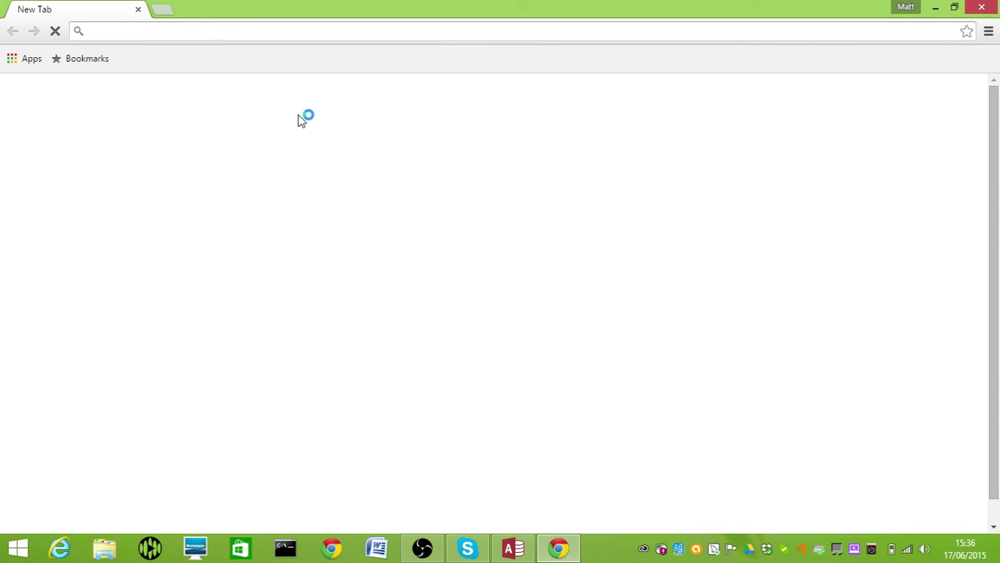
{"action": "type", "text": "r"}
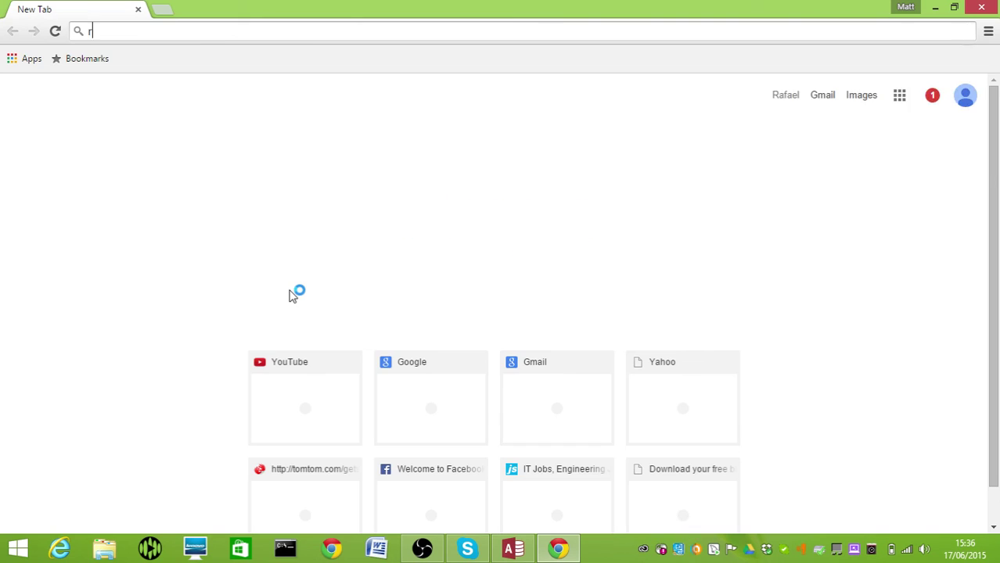
{"action": "type", "text": "andom person"}
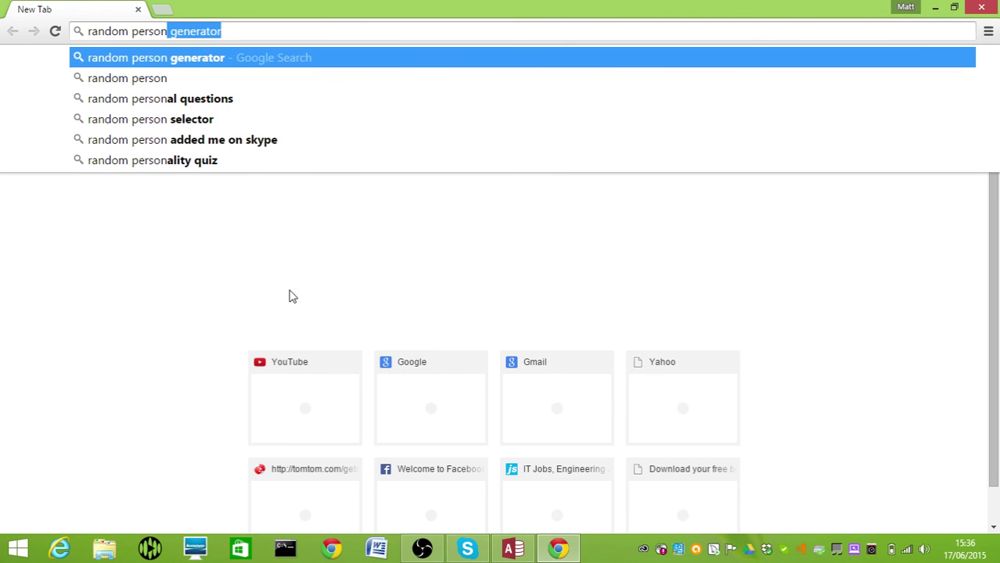
{"action": "key", "text": "Return"}
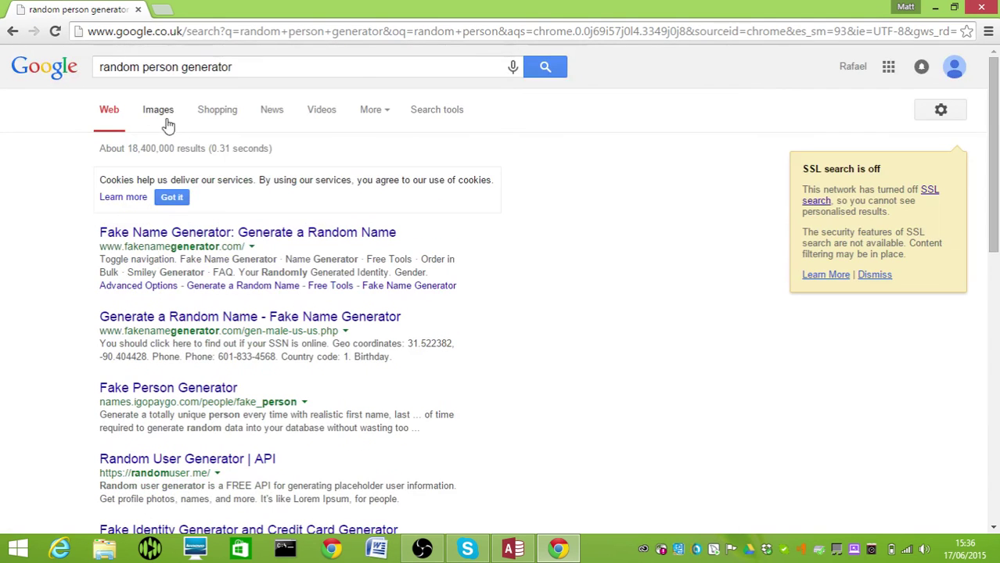
{"action": "left_click", "coordinate": [162, 110]}
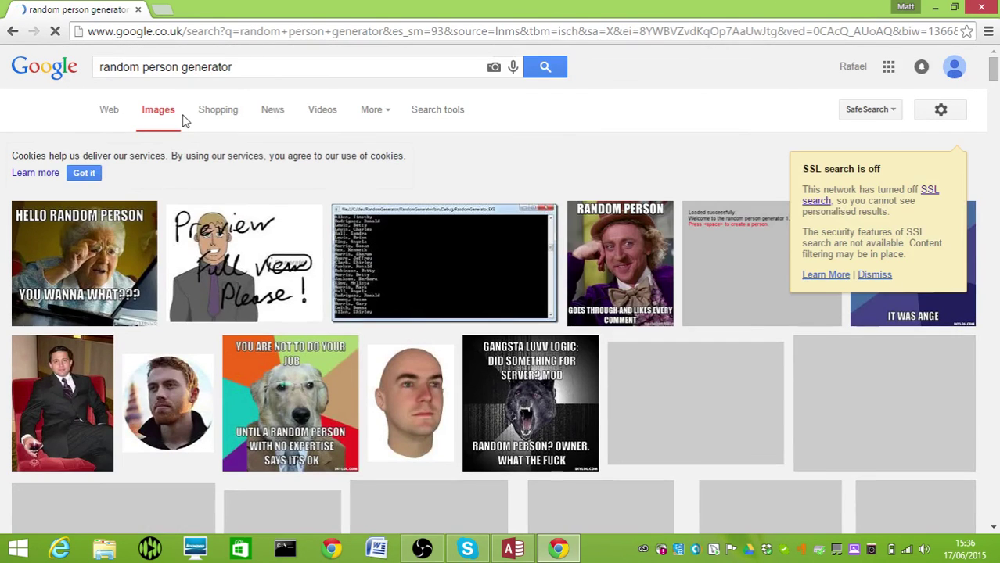
Copy the bald FaceGen head image, close Chrome and paste the image into the first record's picture field in Access
{"action": "left_click", "coordinate": [426, 414]}
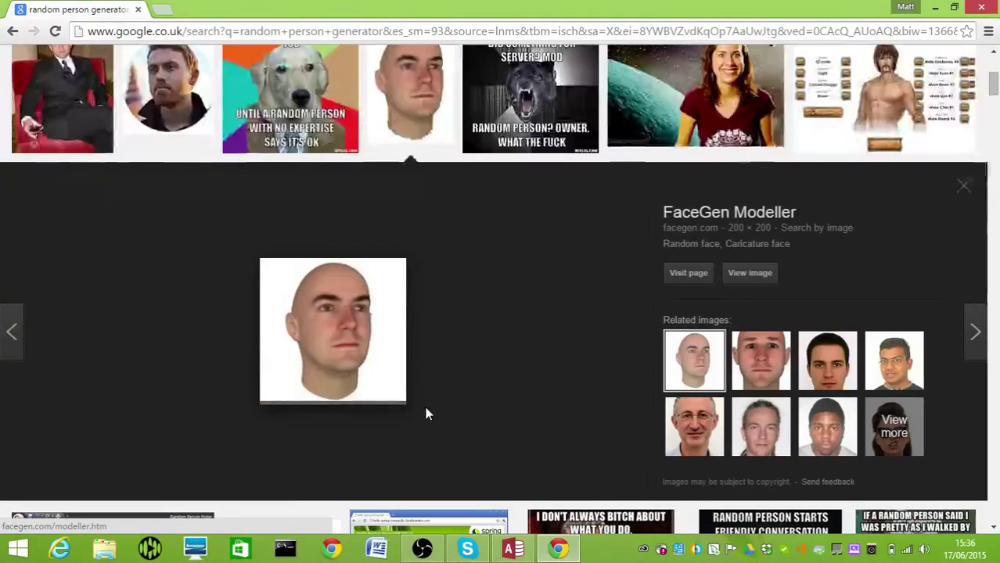
{"action": "right_click", "coordinate": [338, 324]}
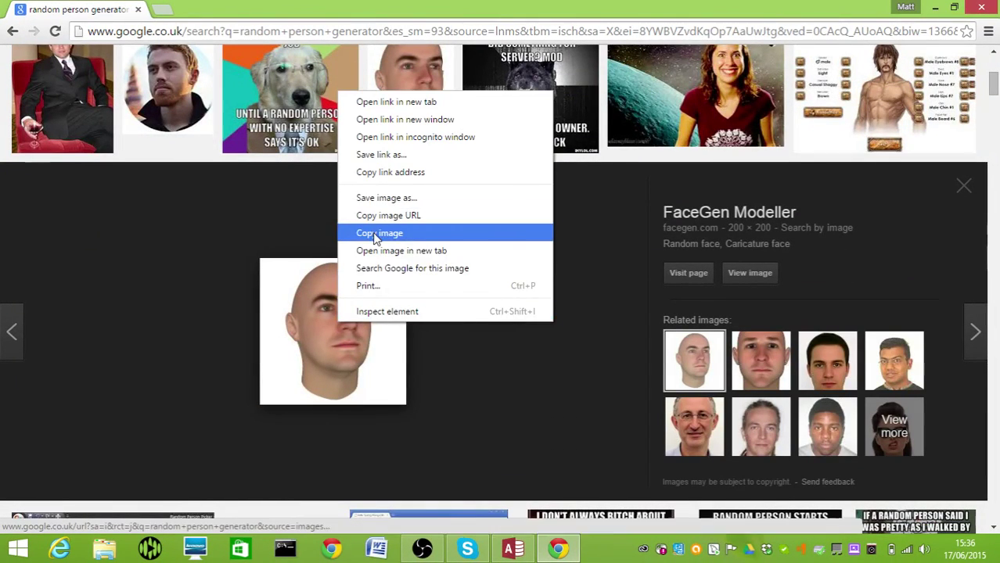
{"action": "left_click", "coordinate": [378, 233]}
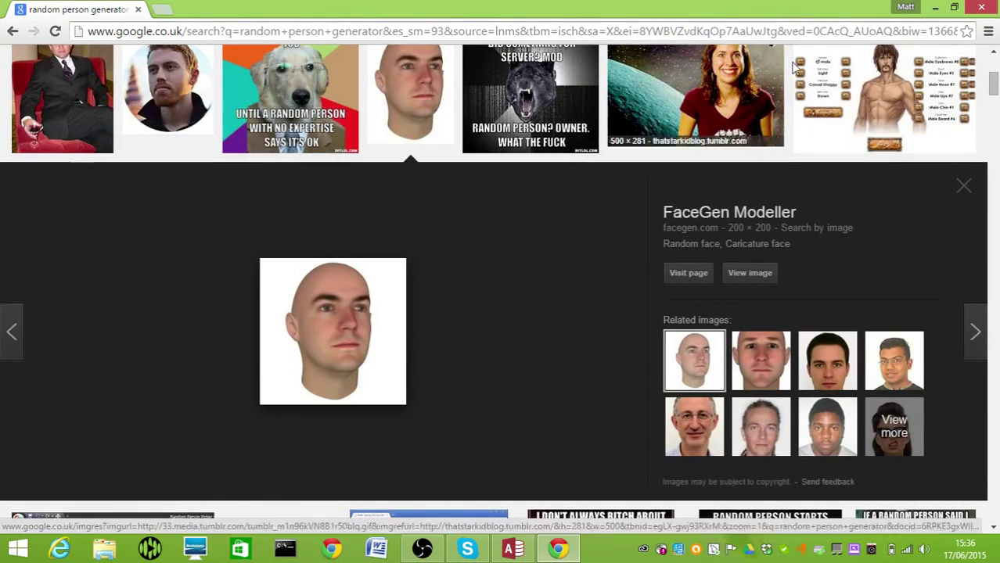
{"action": "left_click", "coordinate": [981, 7]}
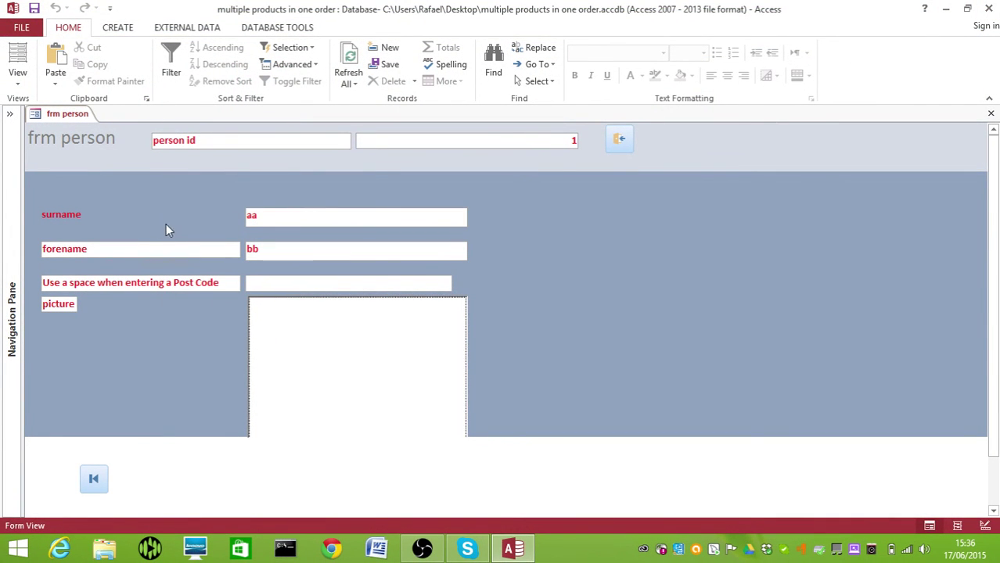
{"action": "right_click", "coordinate": [327, 372]}
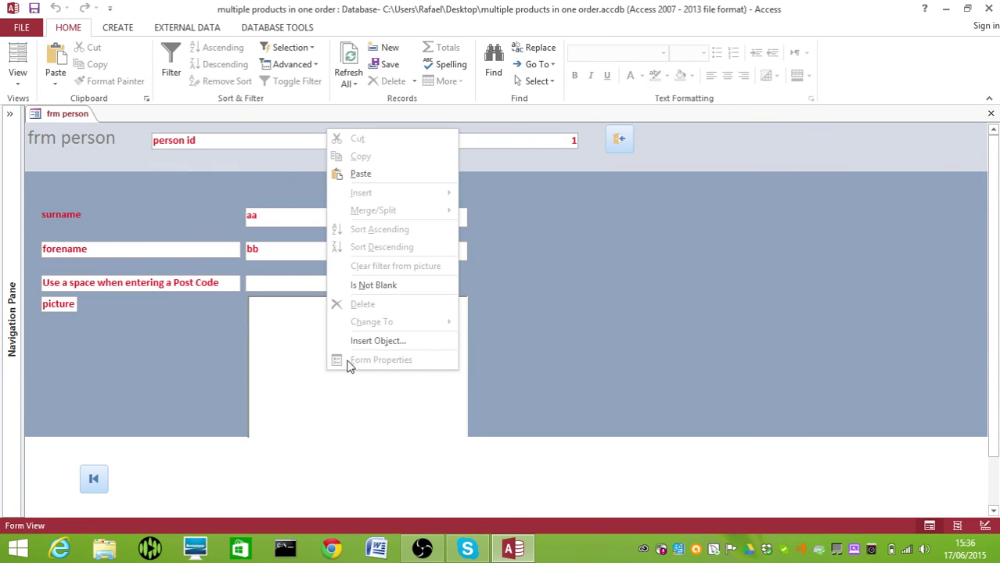
{"action": "left_click", "coordinate": [379, 175]}
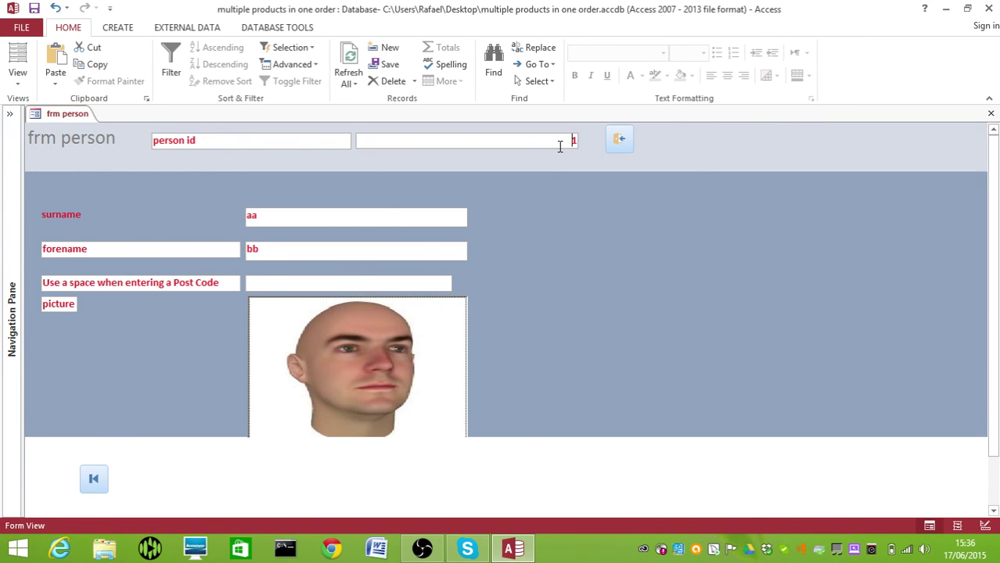
Try to delete the person id value of the first record
{"action": "left_click_drag", "start_coordinate": [558, 141], "coordinate": [599, 148]}
{"action": "key", "text": "Delete"}
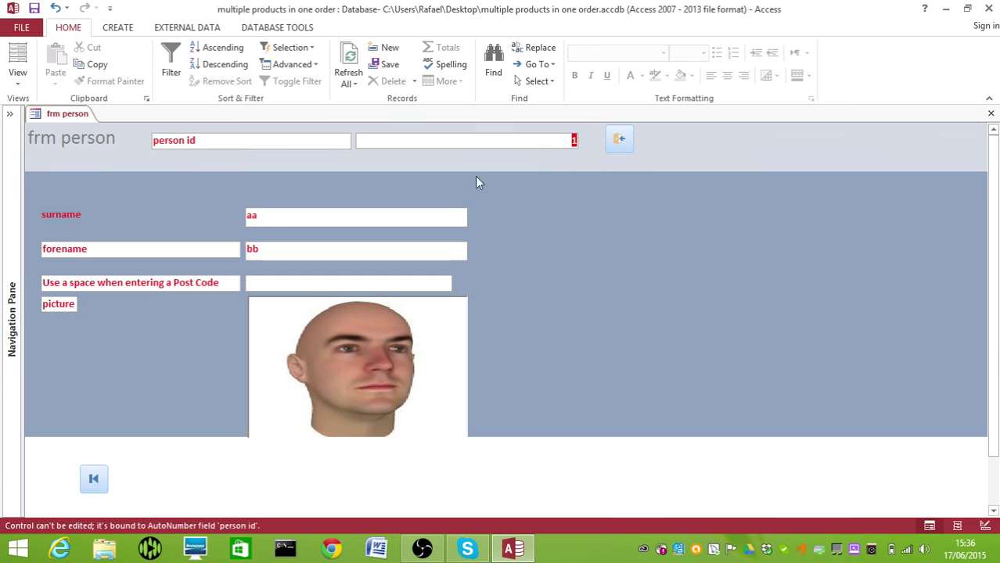
{"action": "left_click", "coordinate": [385, 222]}
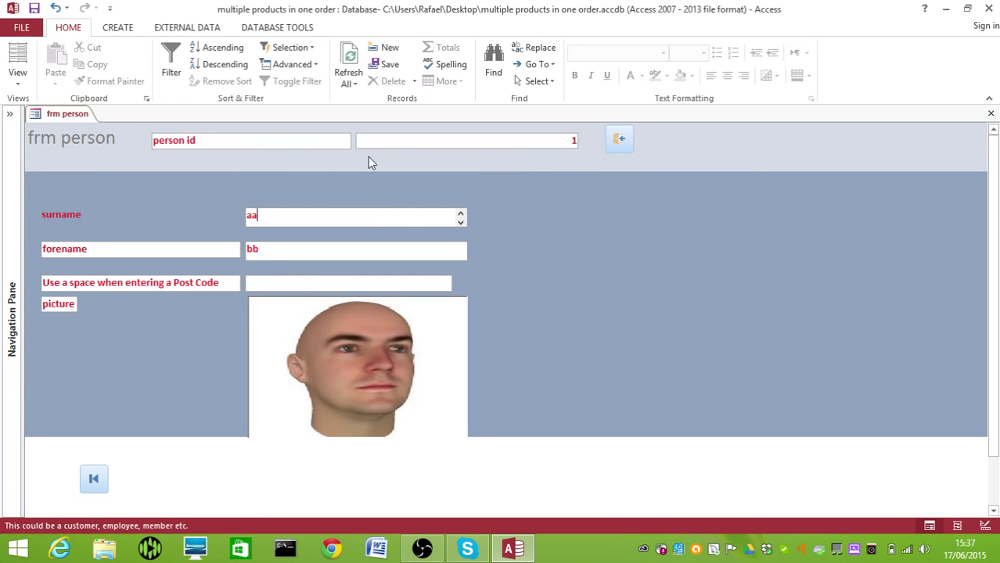
Find the record with person id 2, searching the current field, and close the search dialog
{"action": "left_click", "coordinate": [554, 143]}
{"action": "left_click", "coordinate": [493, 66]}
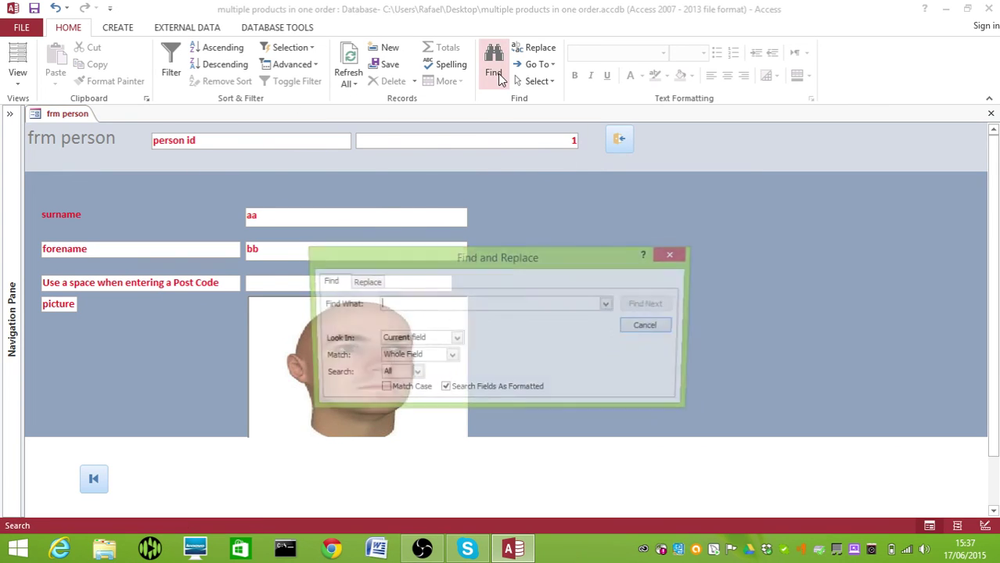
{"action": "type", "text": "2"}
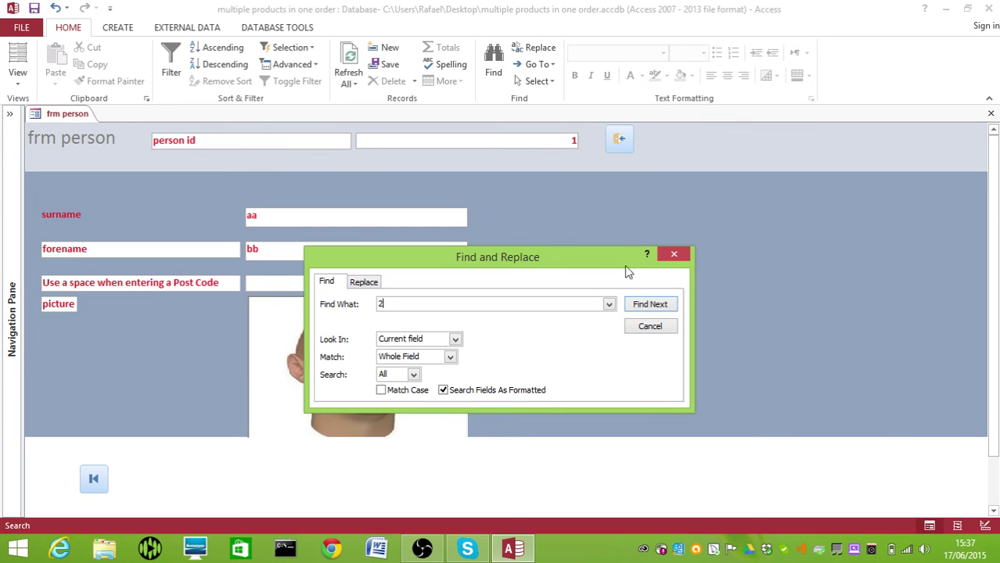
{"action": "left_click", "coordinate": [640, 305]}
{"action": "left_click", "coordinate": [651, 326]}
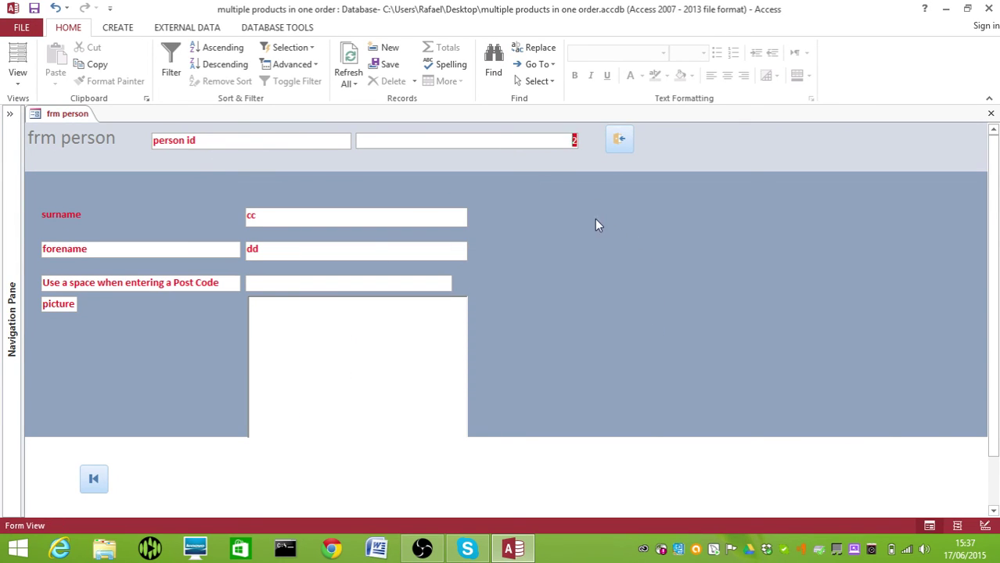
Find the record with person id 1 and close the search dialog
{"action": "left_click", "coordinate": [504, 71]}
{"action": "type", "text": "1"}
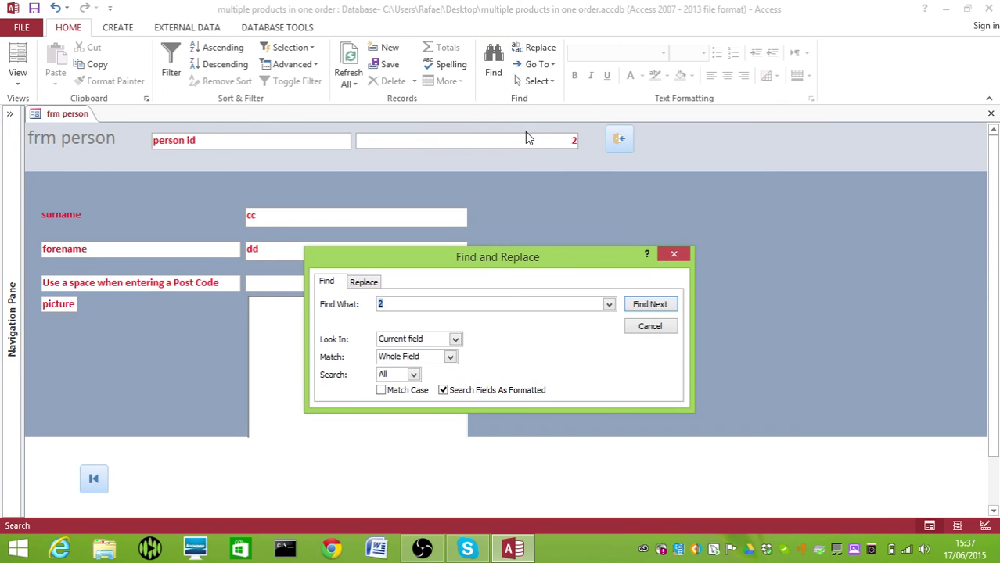
{"action": "left_click", "coordinate": [648, 304]}
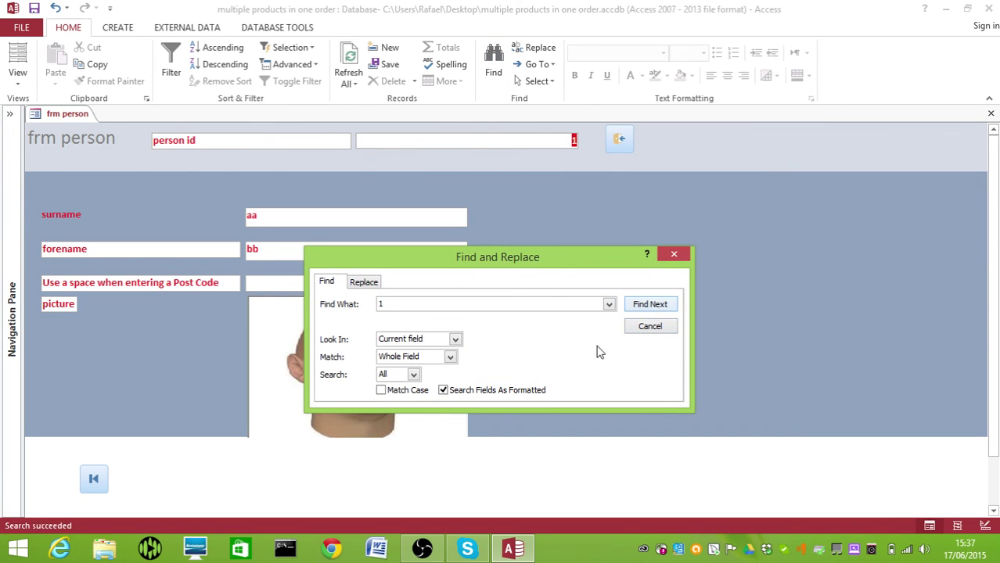
{"action": "left_click", "coordinate": [644, 328]}
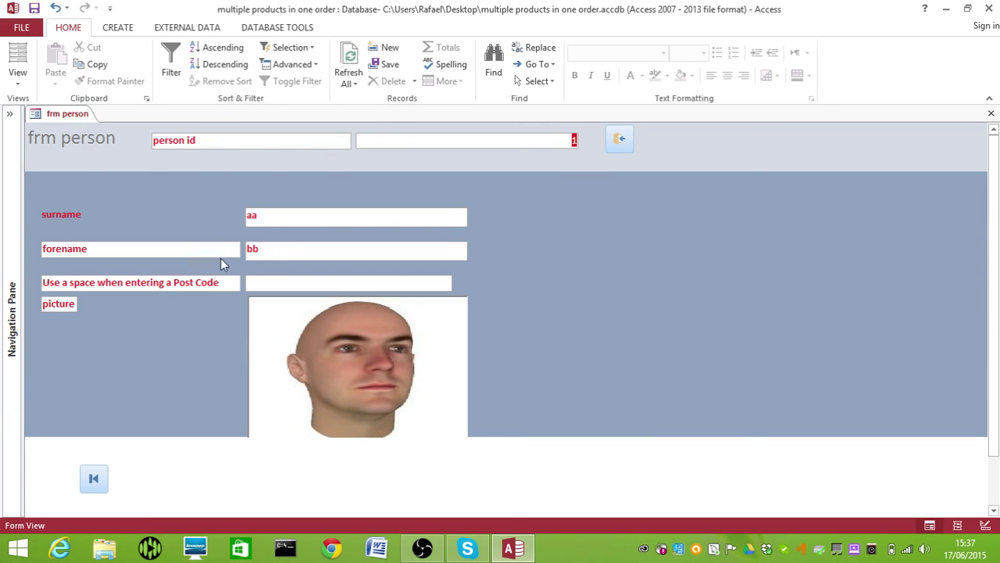
Place the cursor in the first record's post code field
{"action": "left_click", "coordinate": [268, 283]}
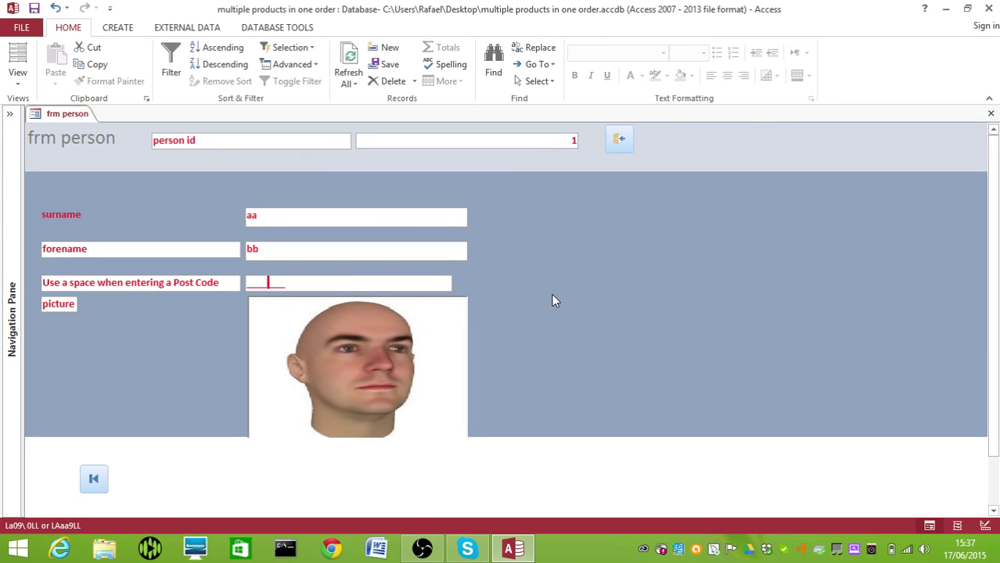